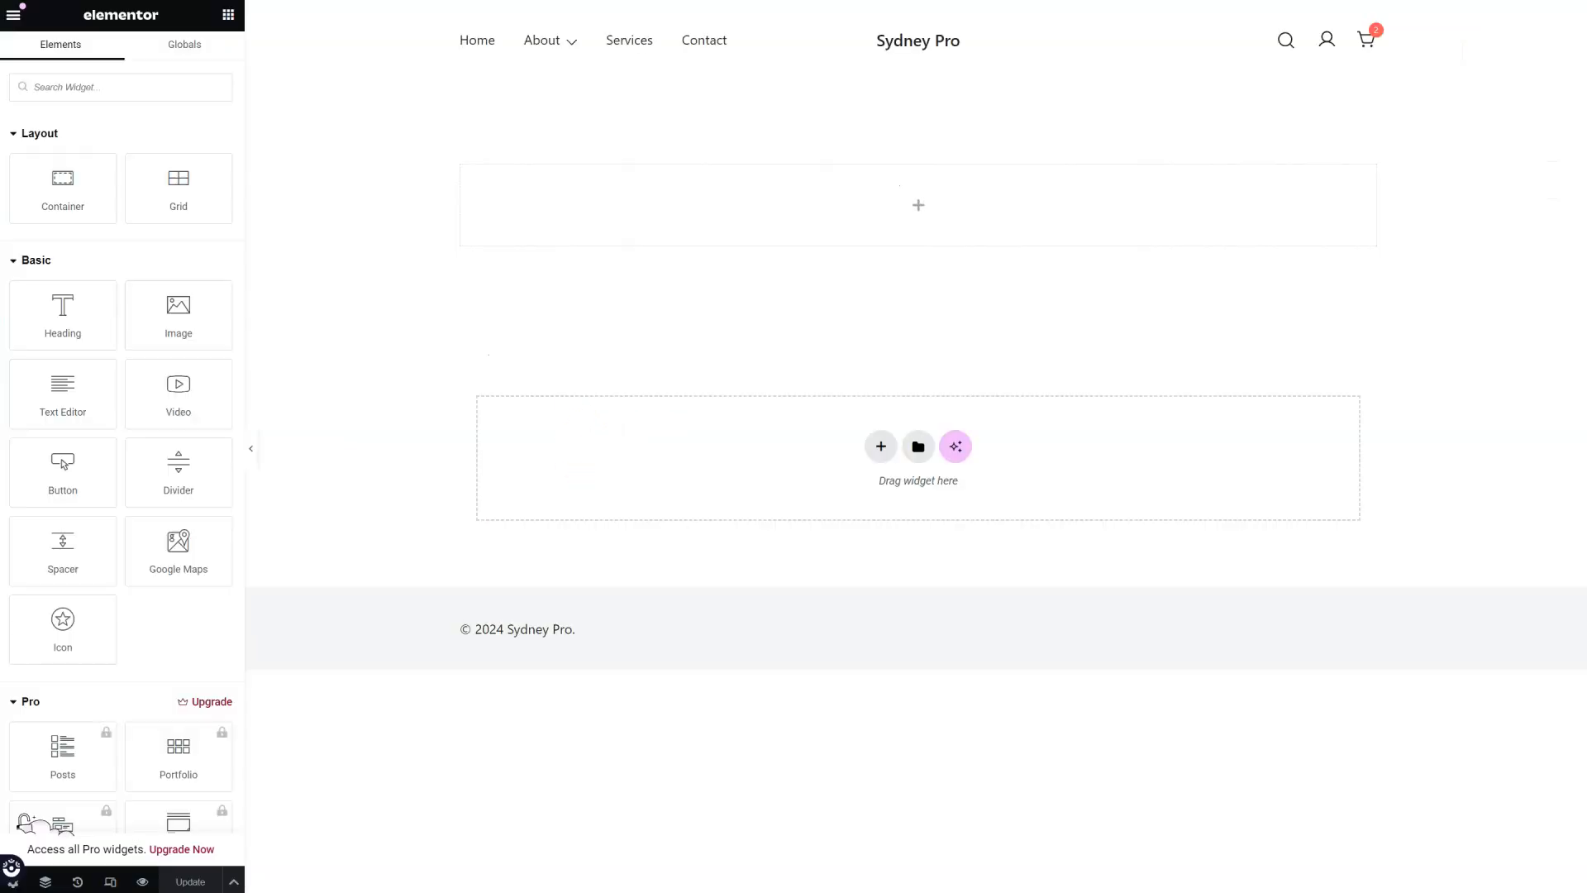
- Find the unlocked Testimonials carousel widget and place it in the empty container at the head of the page
{"action": "left_click", "coordinate": [155, 85]}
{"action": "type", "text": "test"}
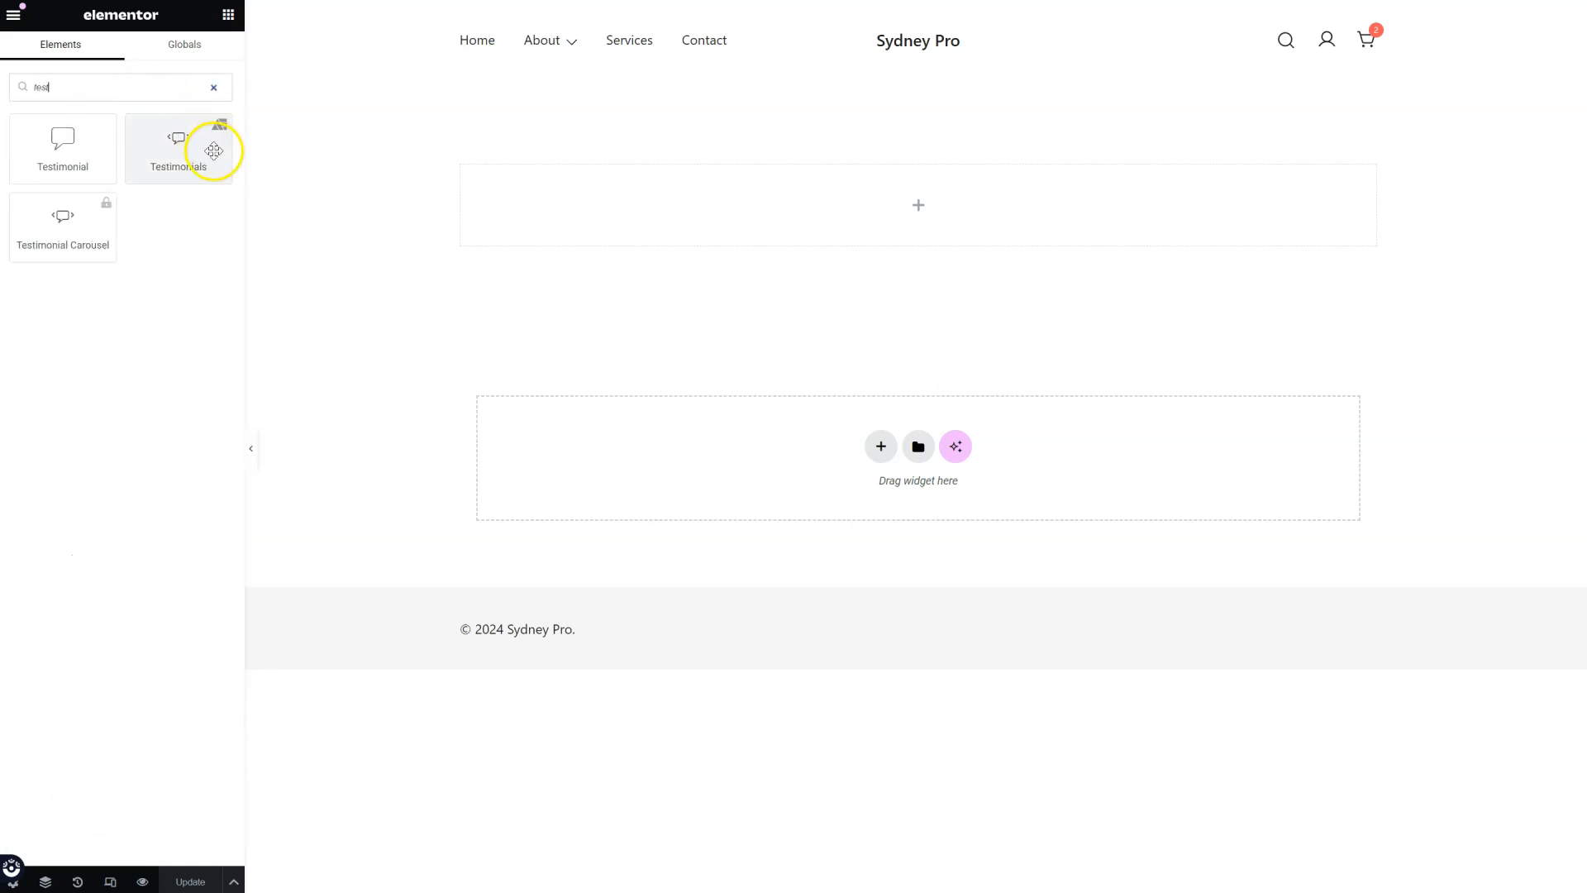
{"action": "left_click_drag", "start_coordinate": [220, 128], "coordinate": [658, 232]}
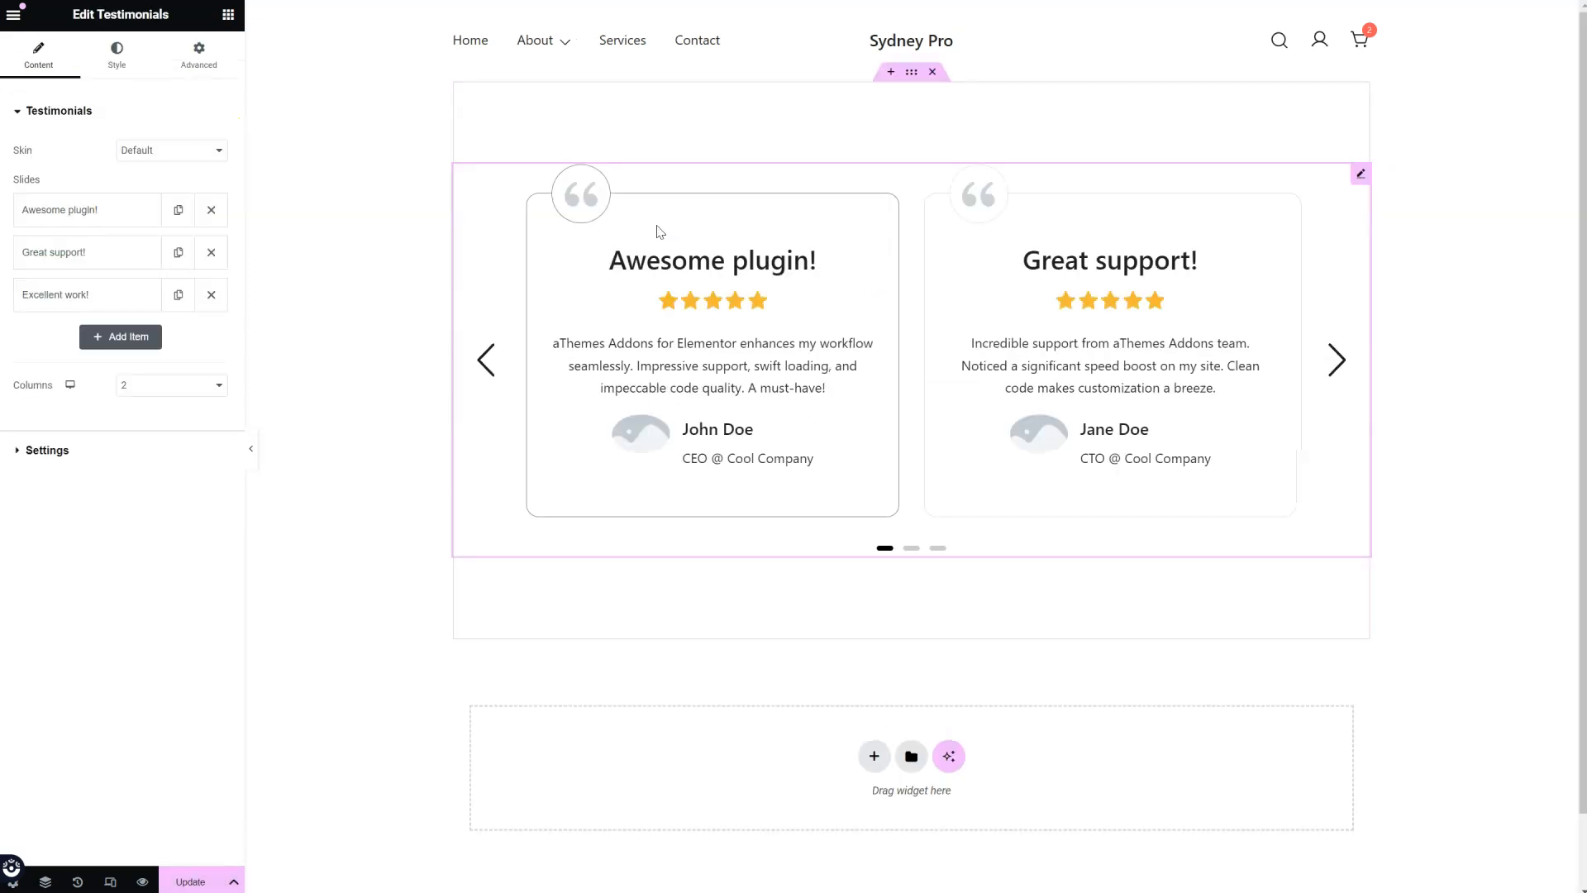
- Step the testimonials carousel forward and back, and look through the available skin options
{"action": "left_click", "coordinate": [1337, 361]}
{"action": "left_click", "coordinate": [1336, 360]}
{"action": "left_click", "coordinate": [483, 364]}
{"action": "left_click", "coordinate": [489, 361]}
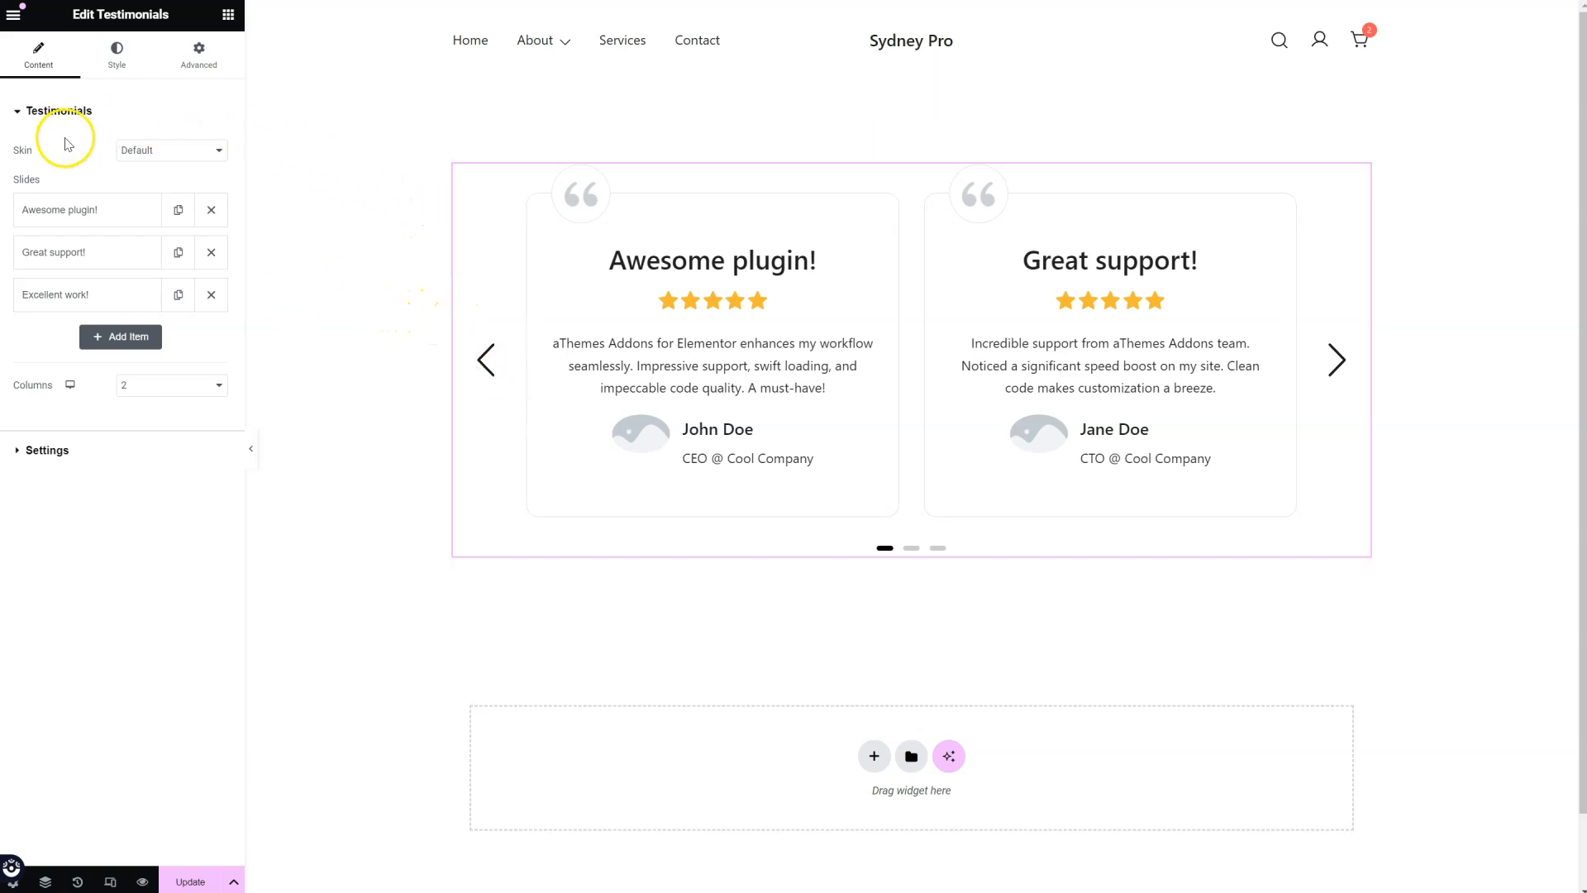
{"action": "left_click", "coordinate": [146, 152]}
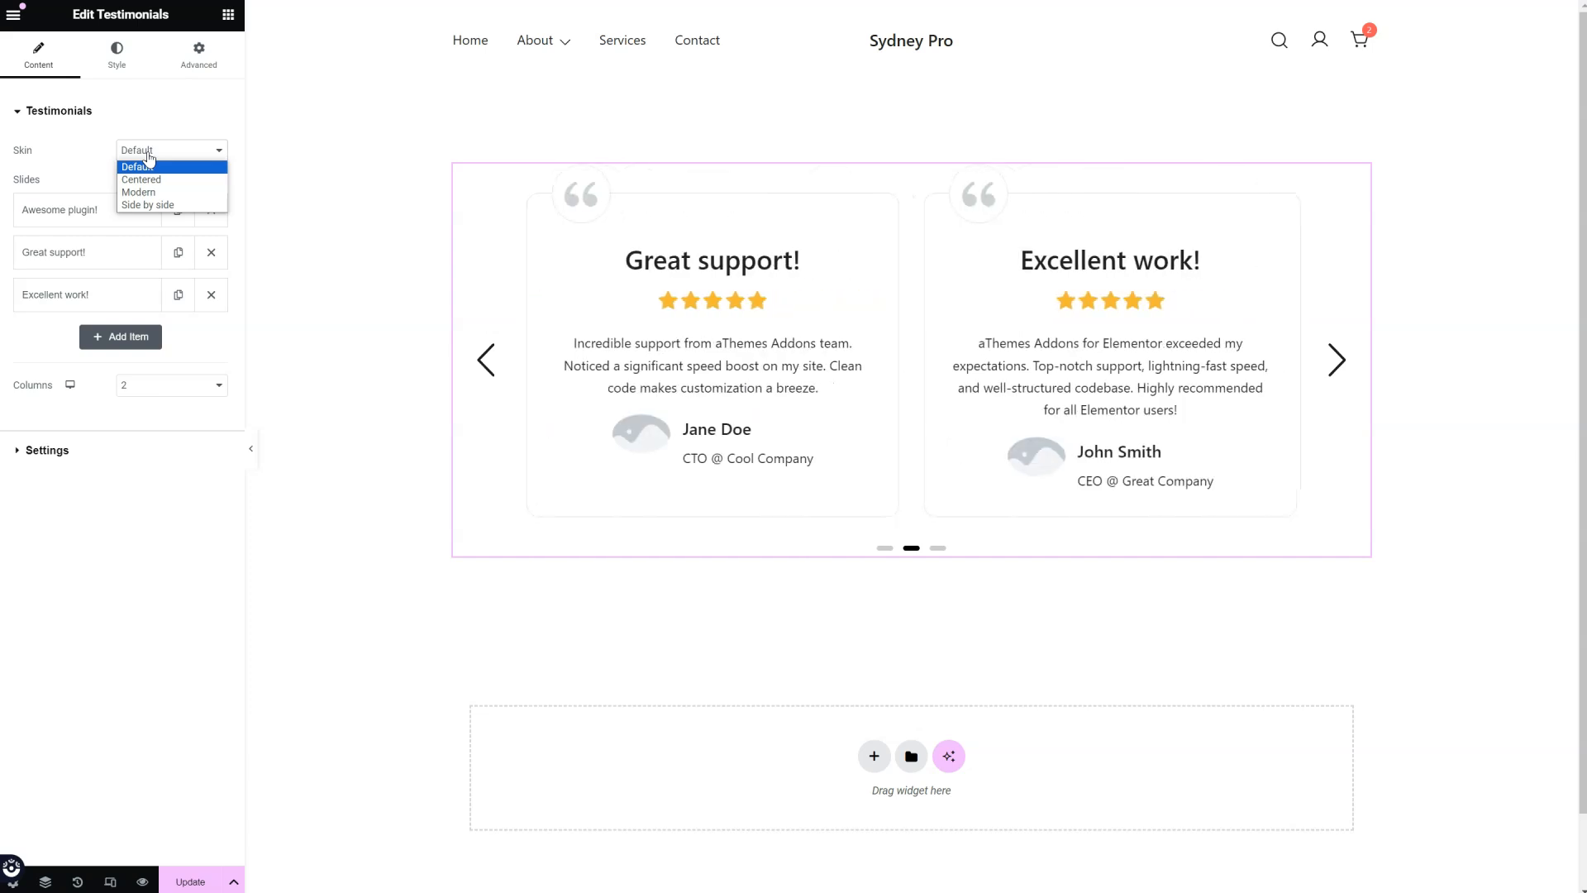
{"action": "left_click", "coordinate": [147, 152]}
- Set the "Awesome plugin!" slide's image to the library photo of a person facing a mountain lake
{"action": "left_click", "coordinate": [91, 212]}
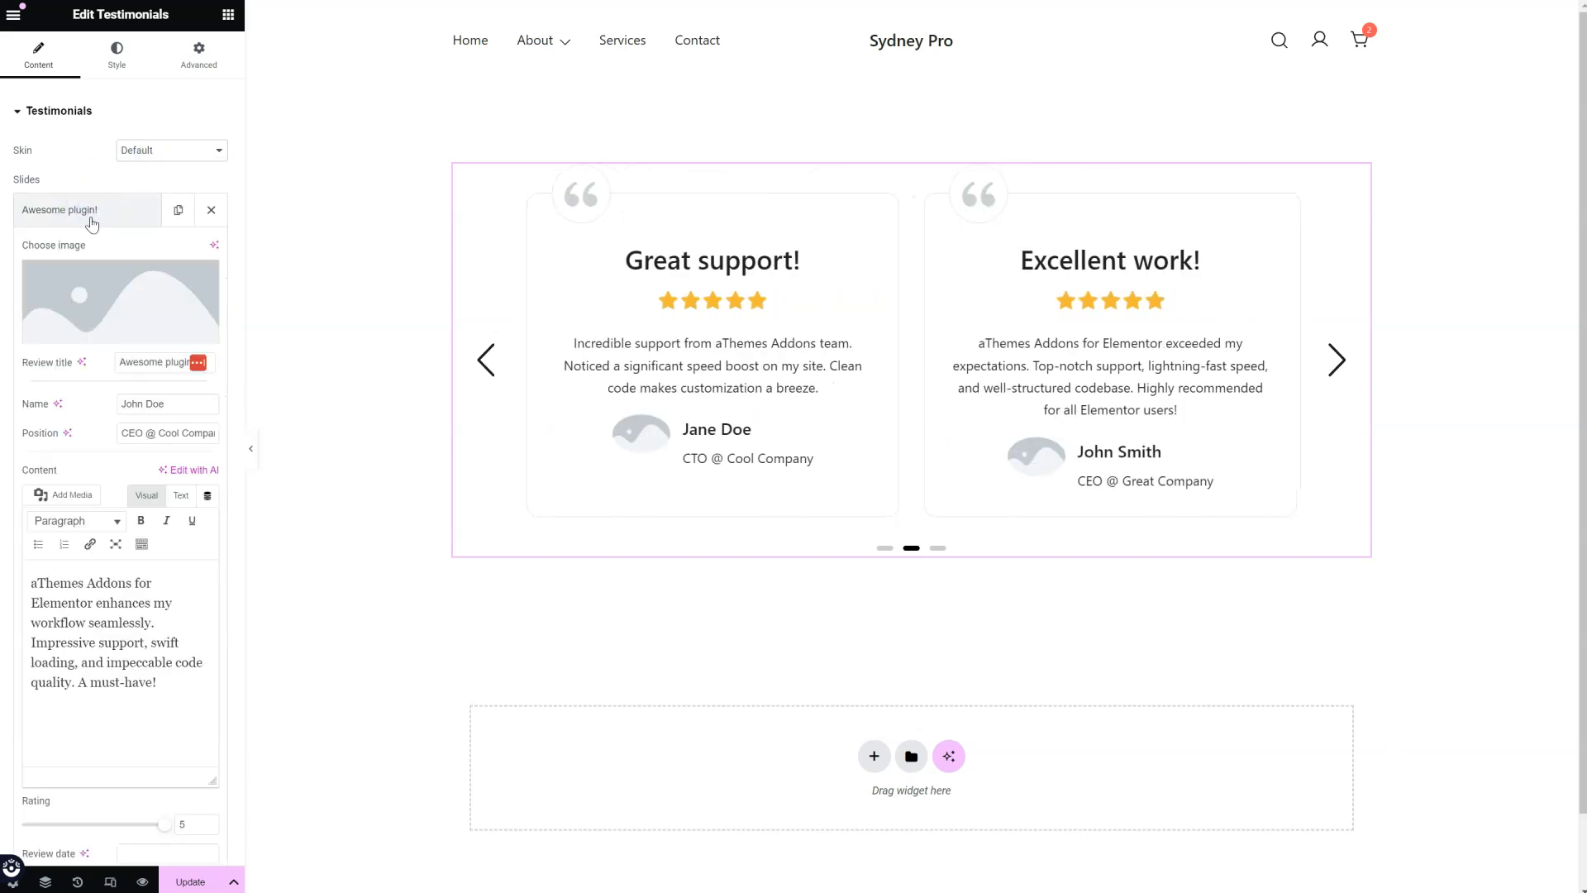
{"action": "left_click", "coordinate": [96, 239]}
{"action": "left_click", "coordinate": [129, 288]}
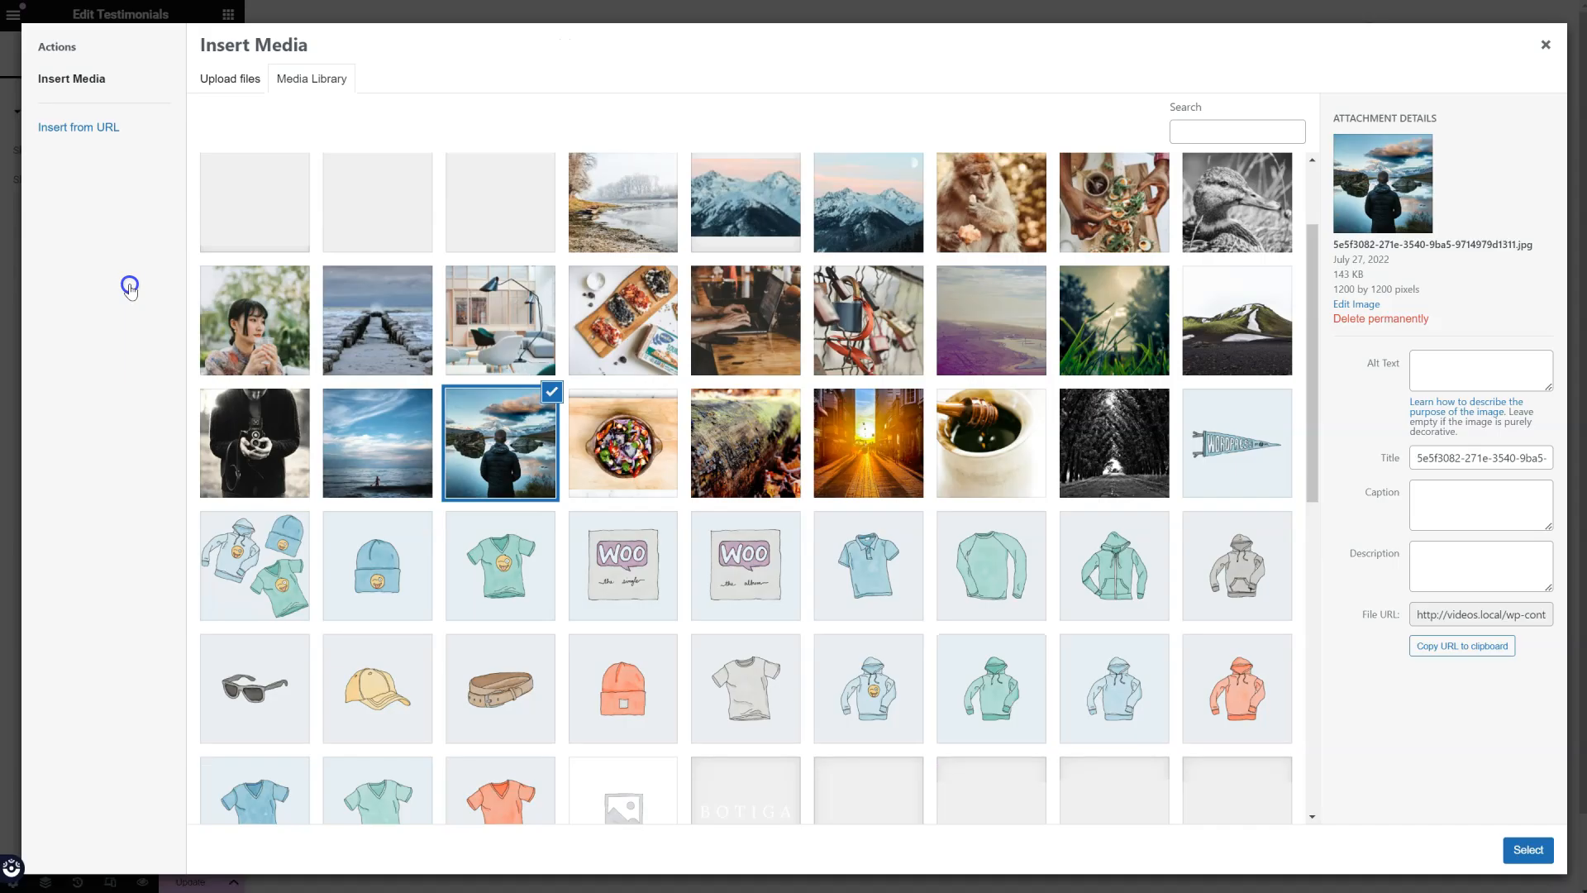
{"action": "left_click", "coordinate": [504, 434]}
{"action": "left_click", "coordinate": [504, 434]}
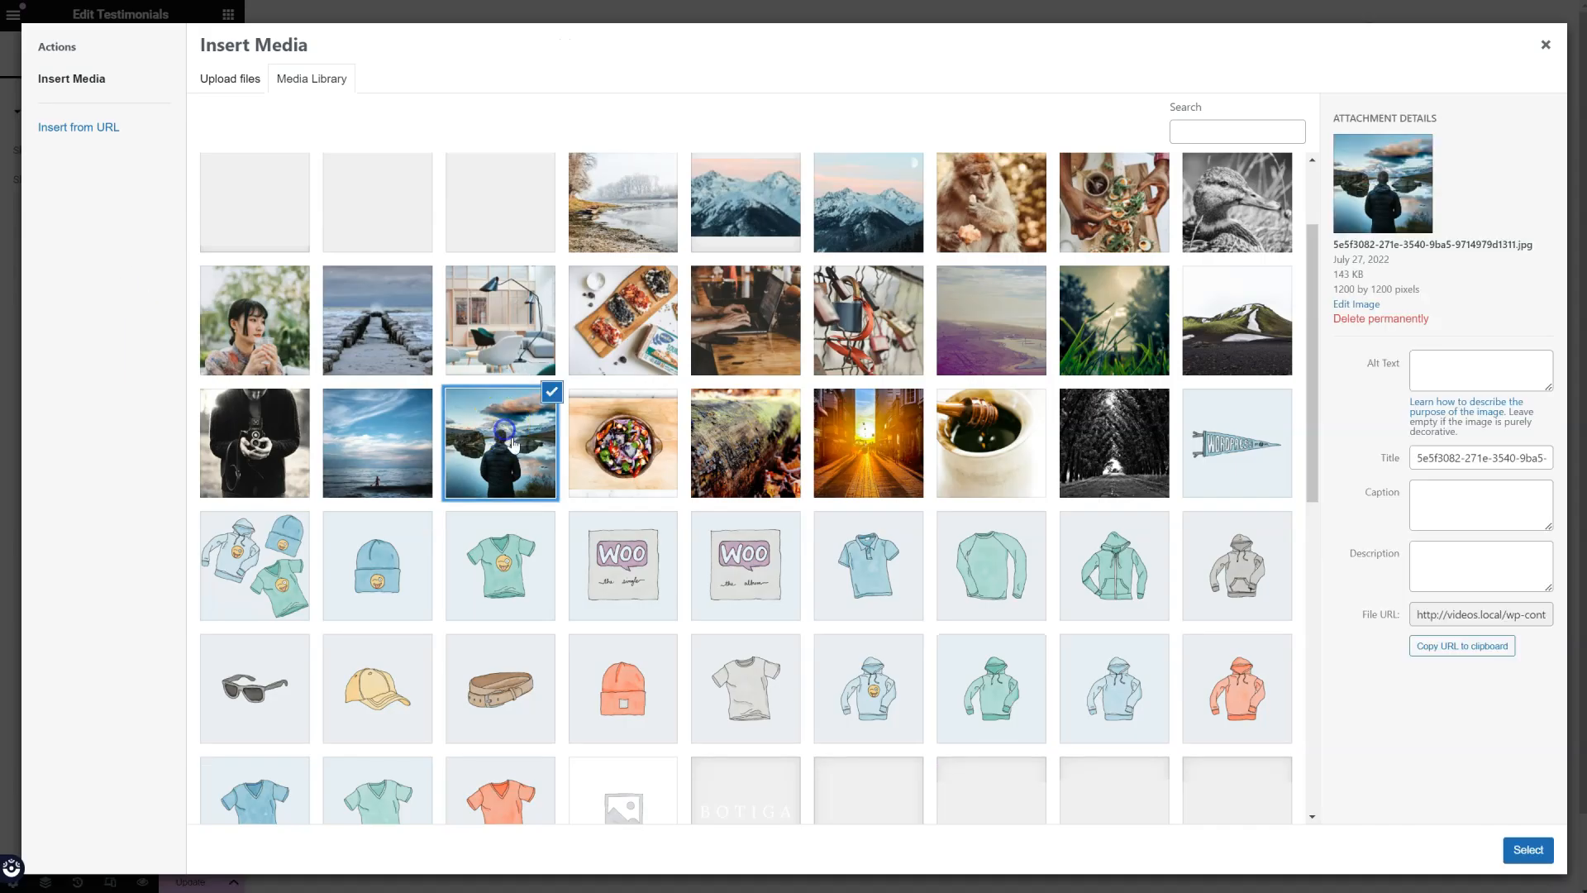
{"action": "left_click", "coordinate": [1535, 852]}
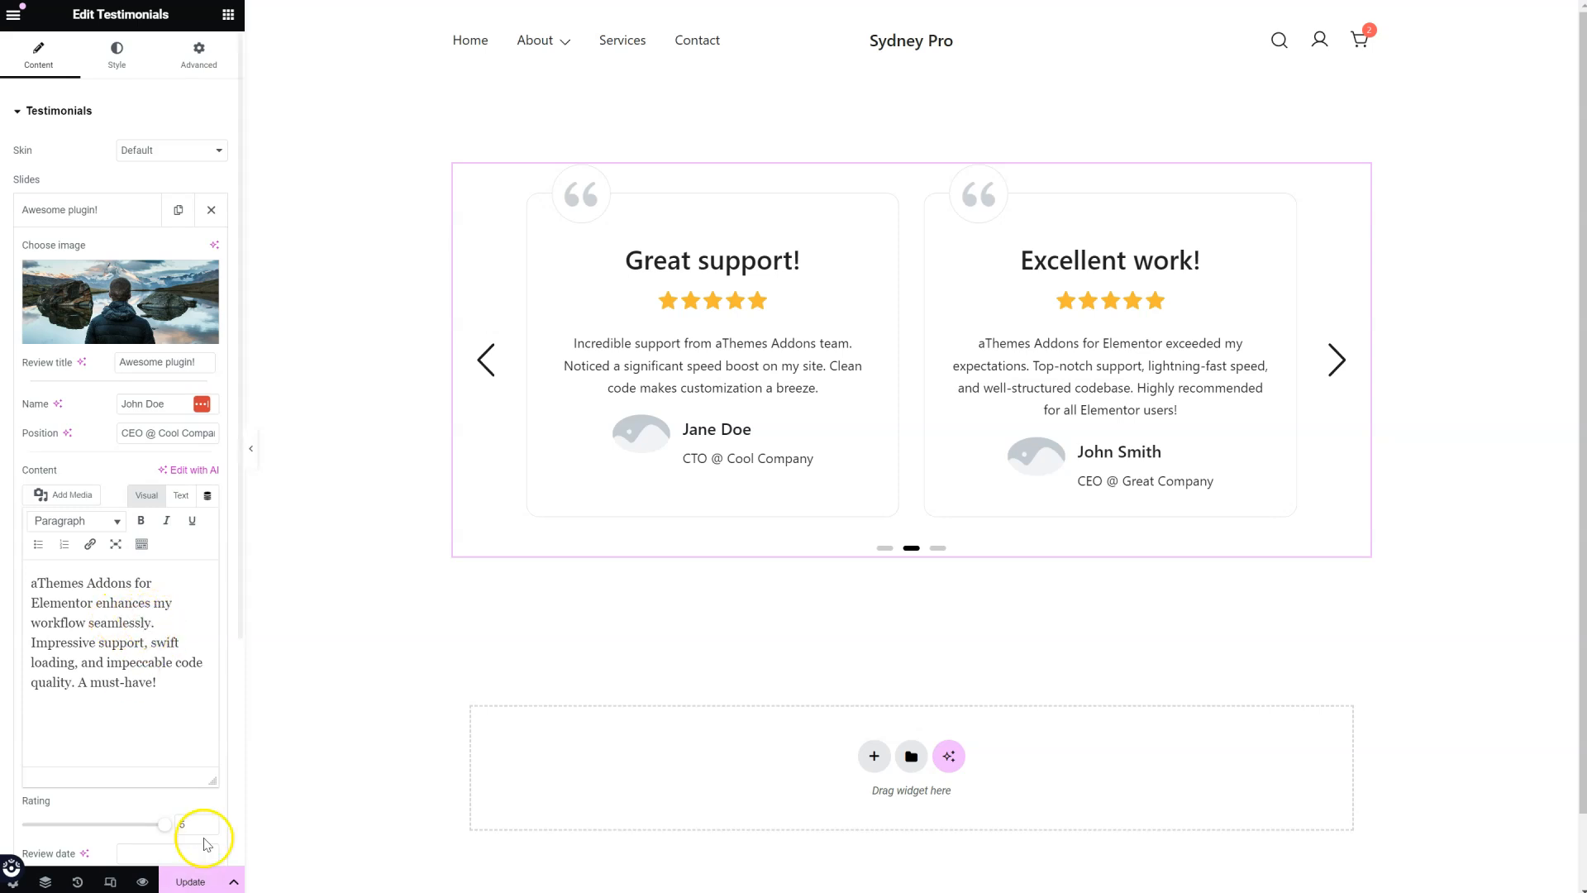
- Set the "Awesome plugin!" slide's review date to 2024-11-03
{"action": "scroll", "coordinate": [160, 489], "scroll_direction": "down", "scroll_amount": 4}
{"action": "left_click", "coordinate": [171, 548]}
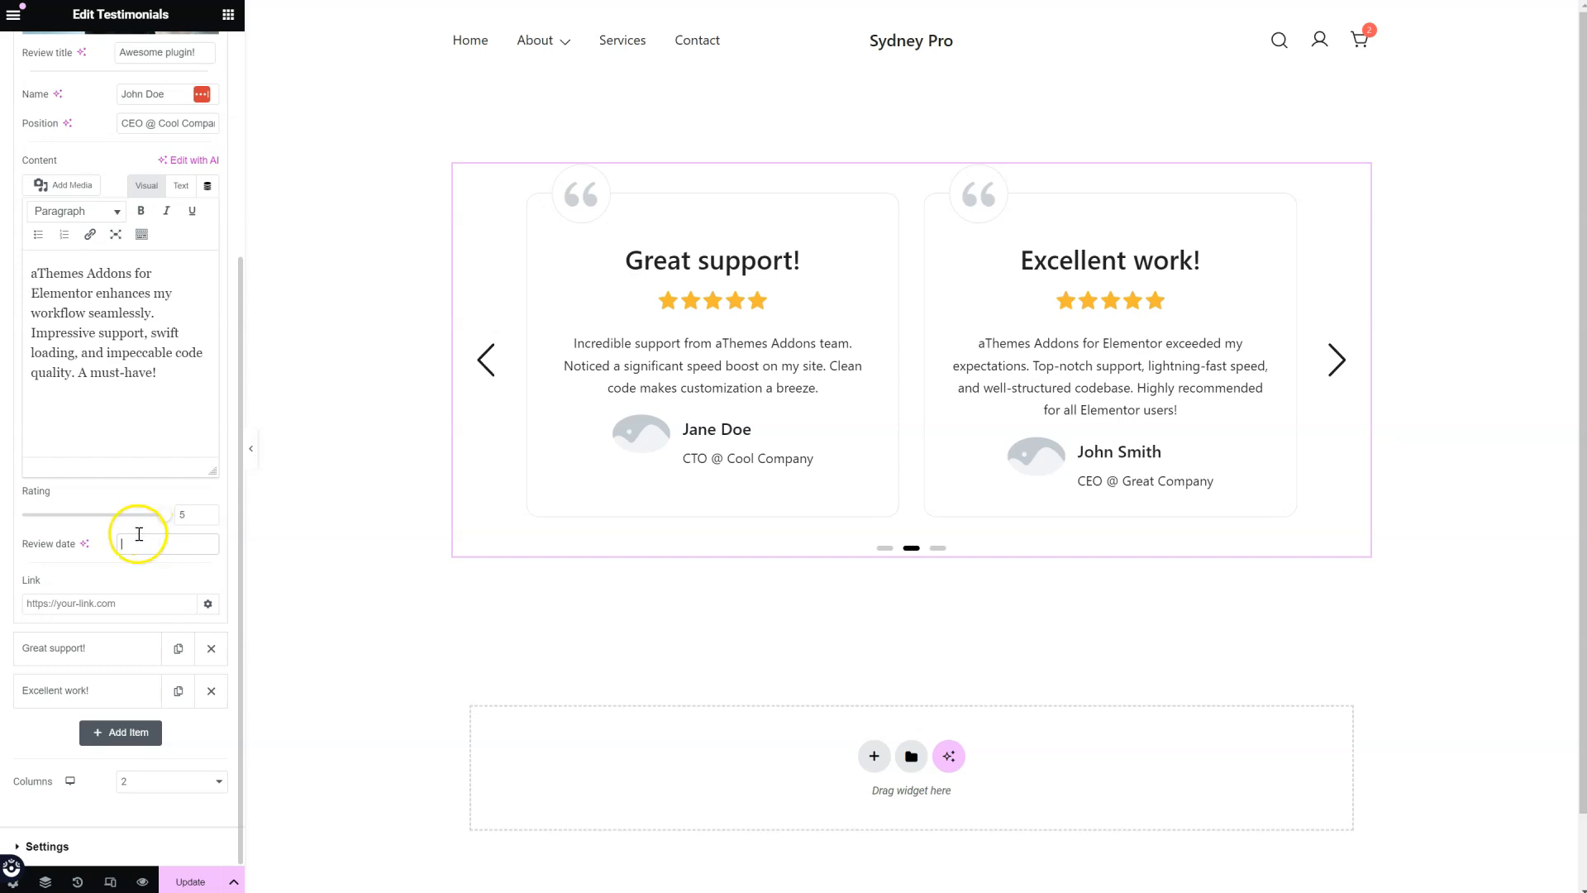
{"action": "type", "text": "2024-11-03"}
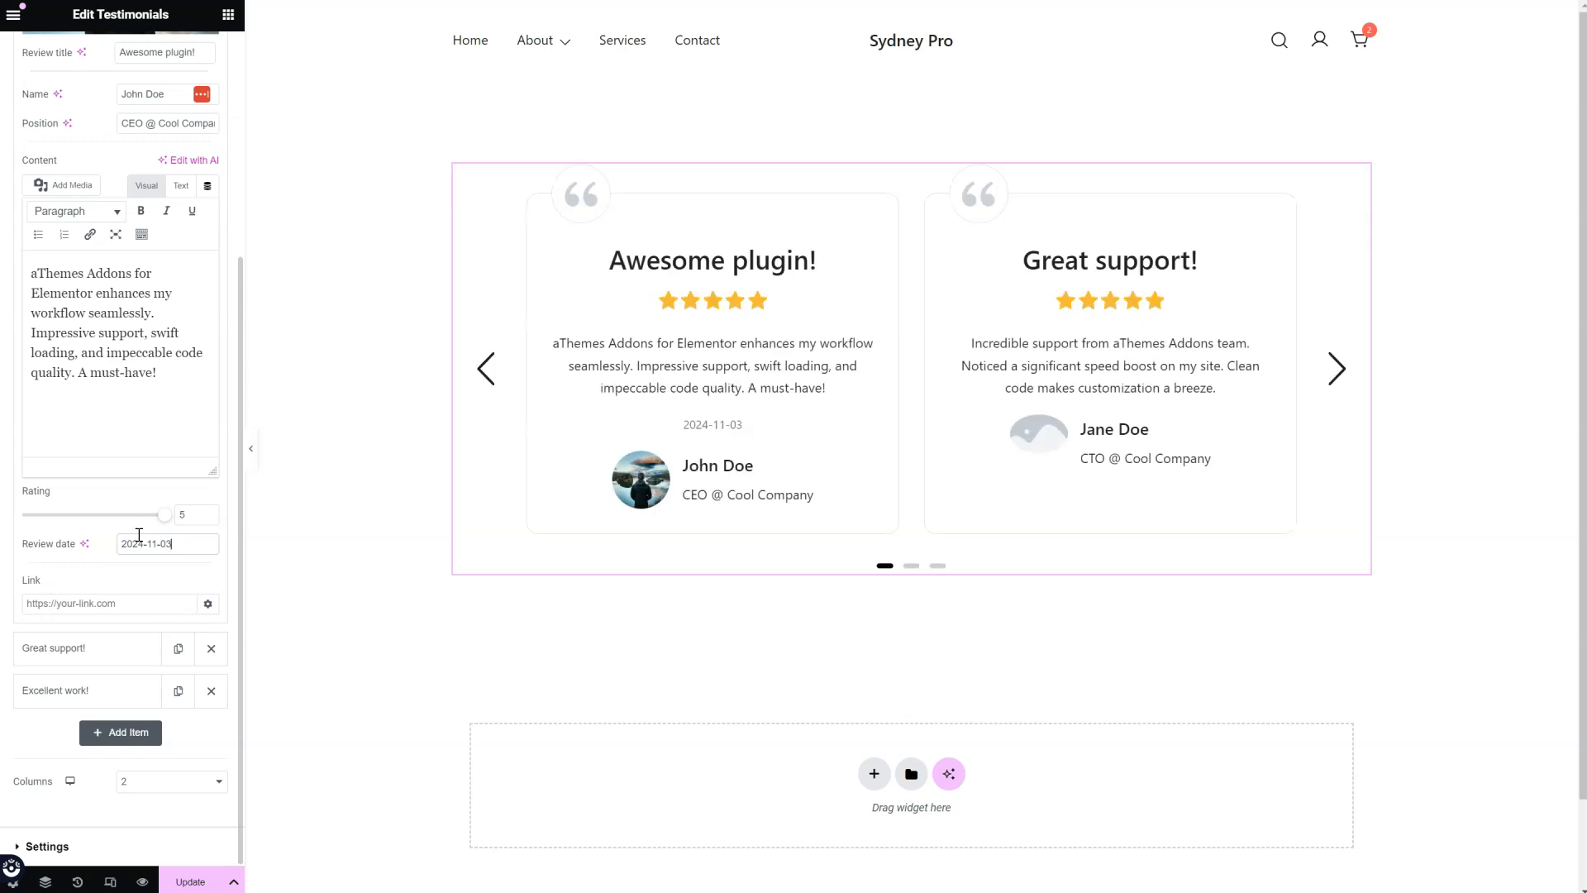
{"action": "left_click", "coordinate": [62, 601]}
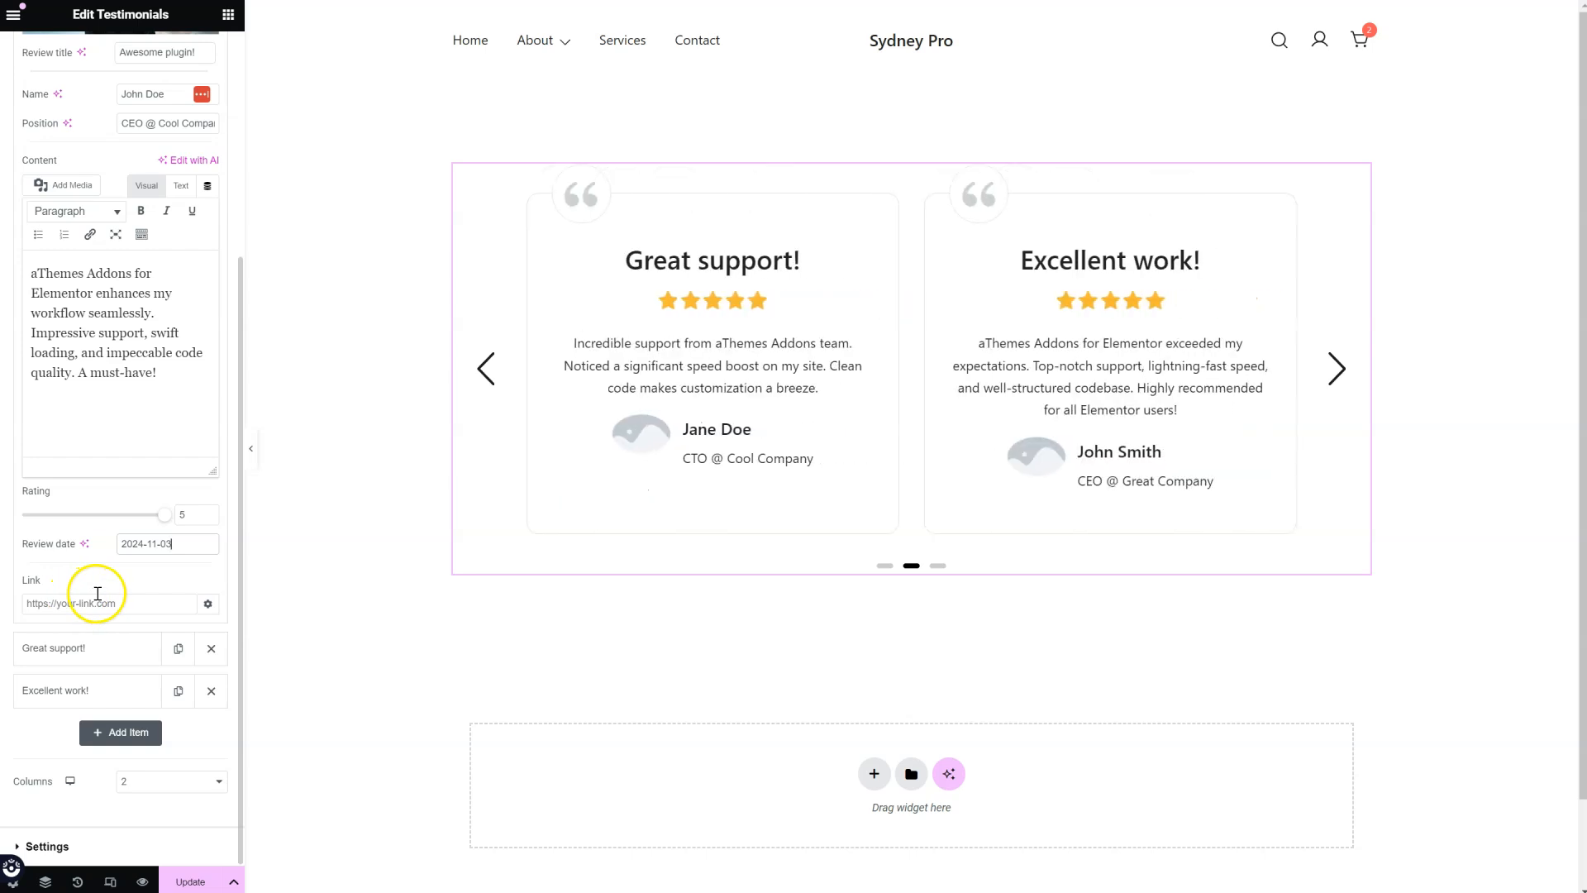
- Check the available column counts and turn on thumbnails in the carousel's settings
{"action": "scroll", "coordinate": [98, 592], "scroll_direction": "up", "scroll_amount": 1}
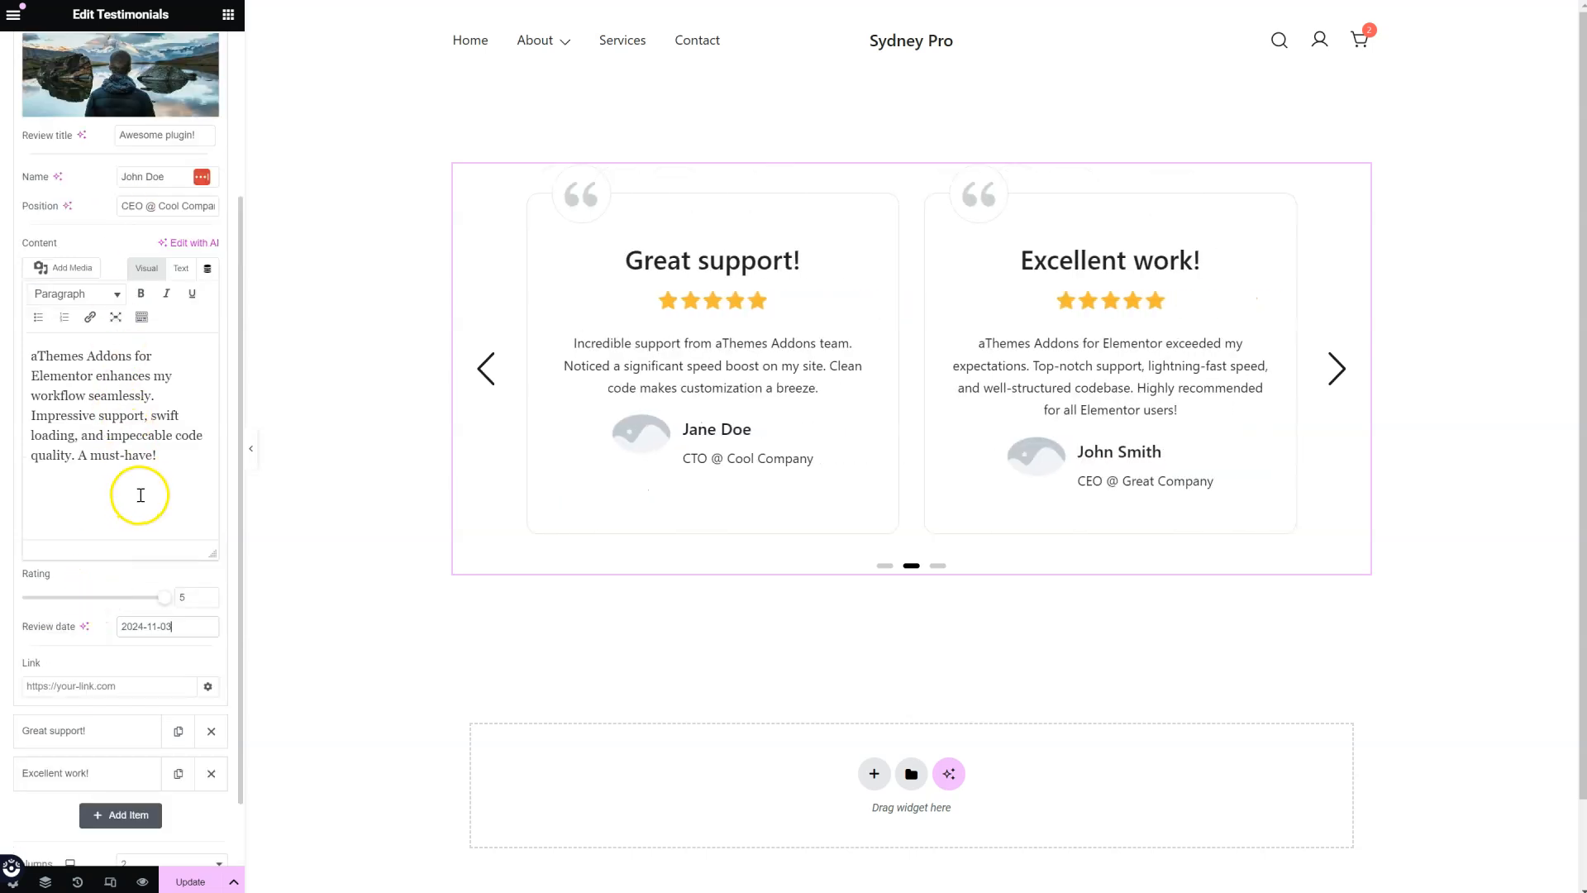
{"action": "scroll", "coordinate": [140, 529], "scroll_direction": "down", "scroll_amount": 1}
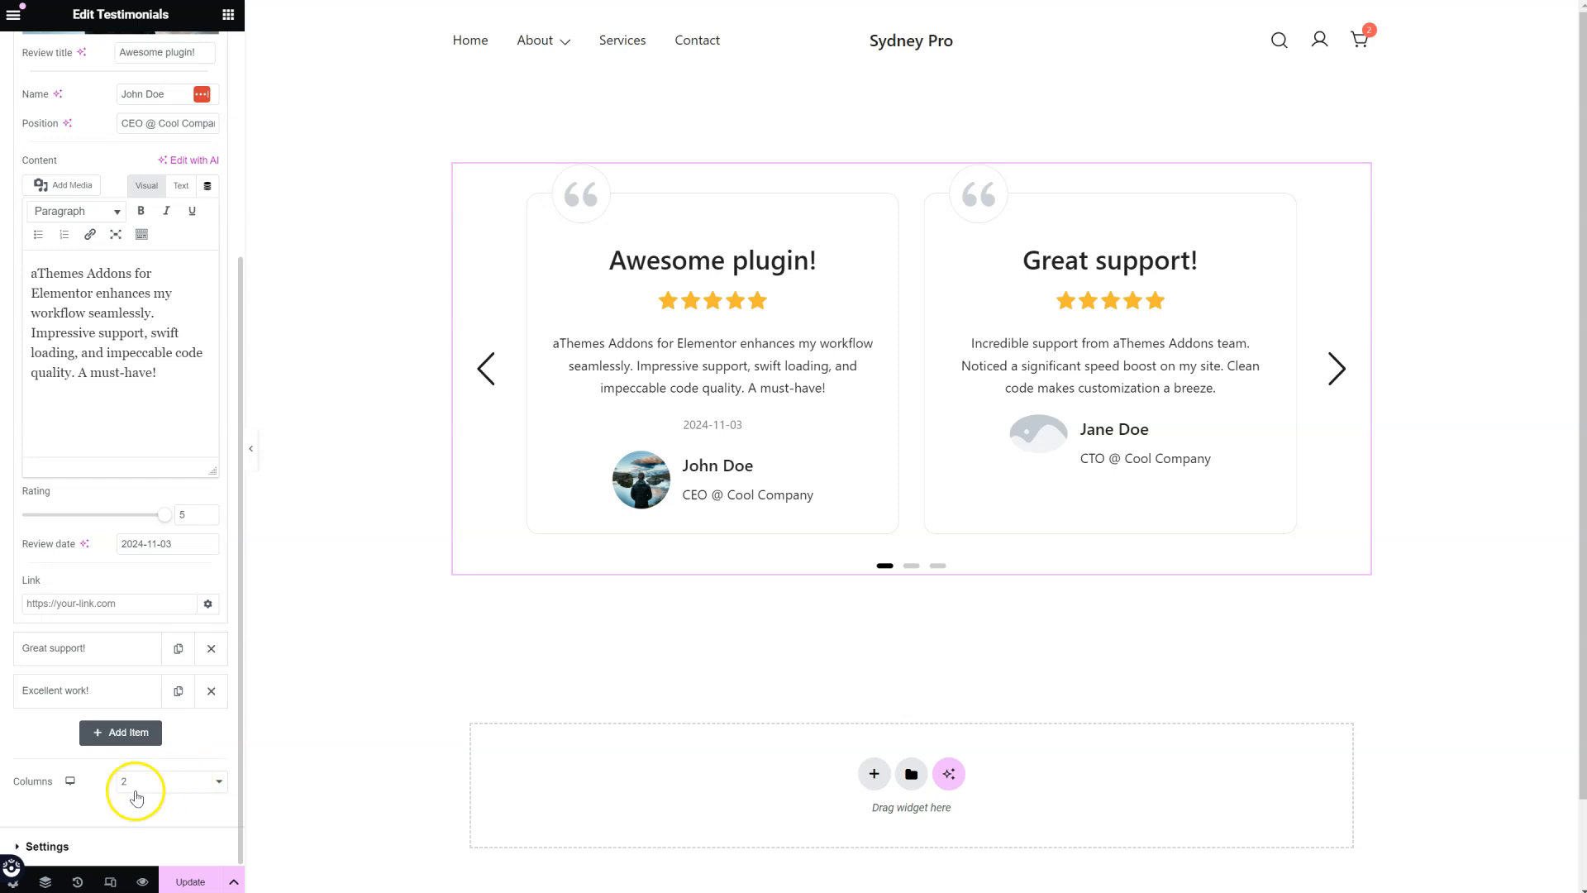
{"action": "left_click", "coordinate": [176, 785]}
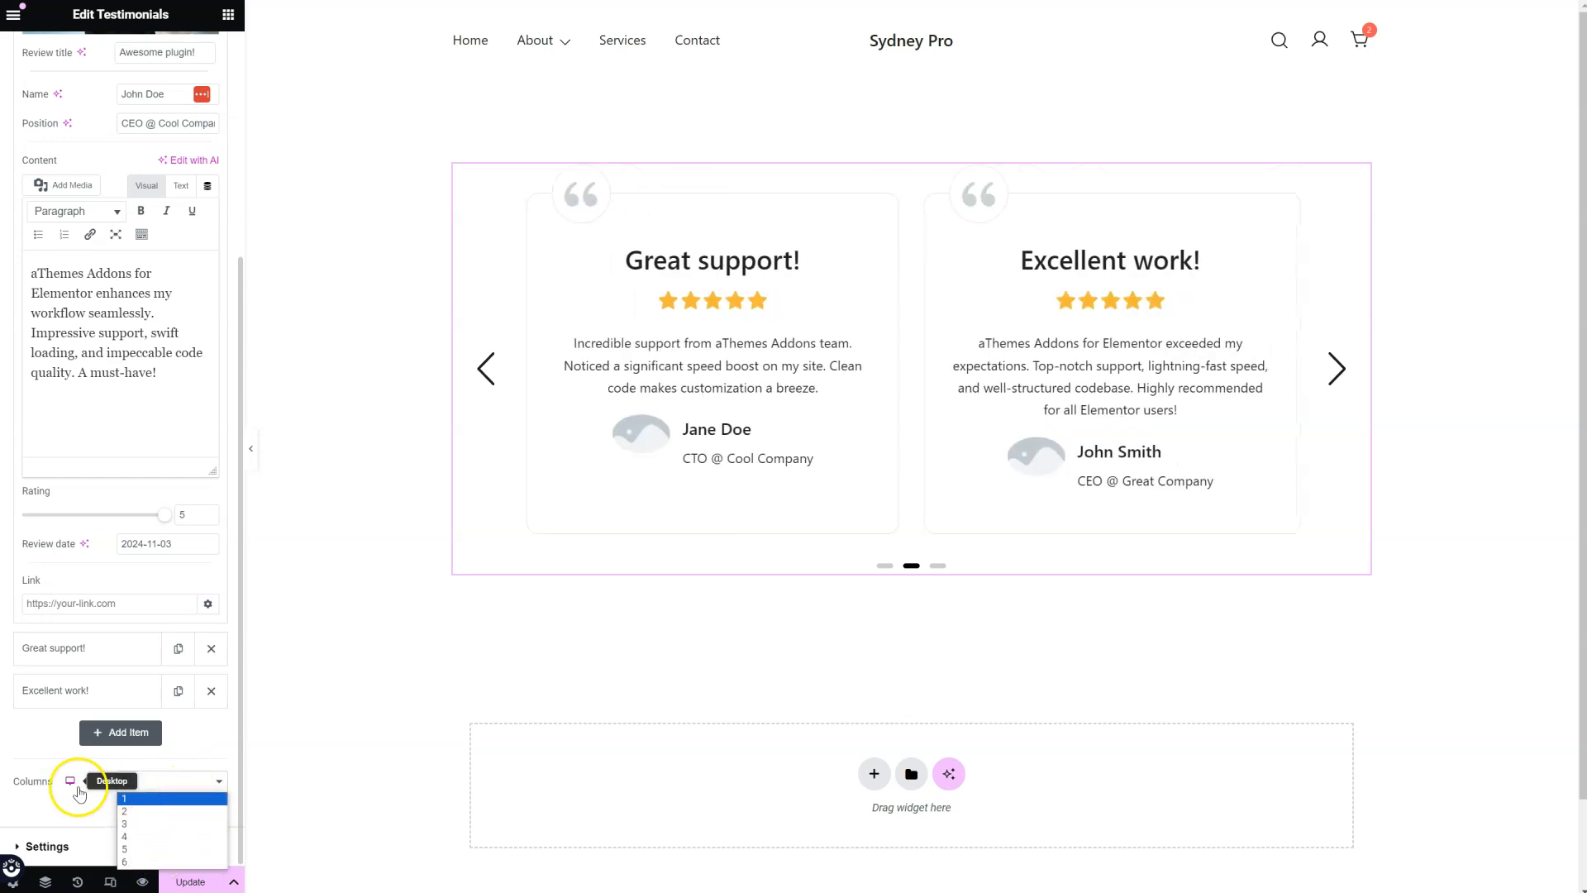
{"action": "left_click", "coordinate": [79, 815]}
{"action": "left_click", "coordinate": [66, 843]}
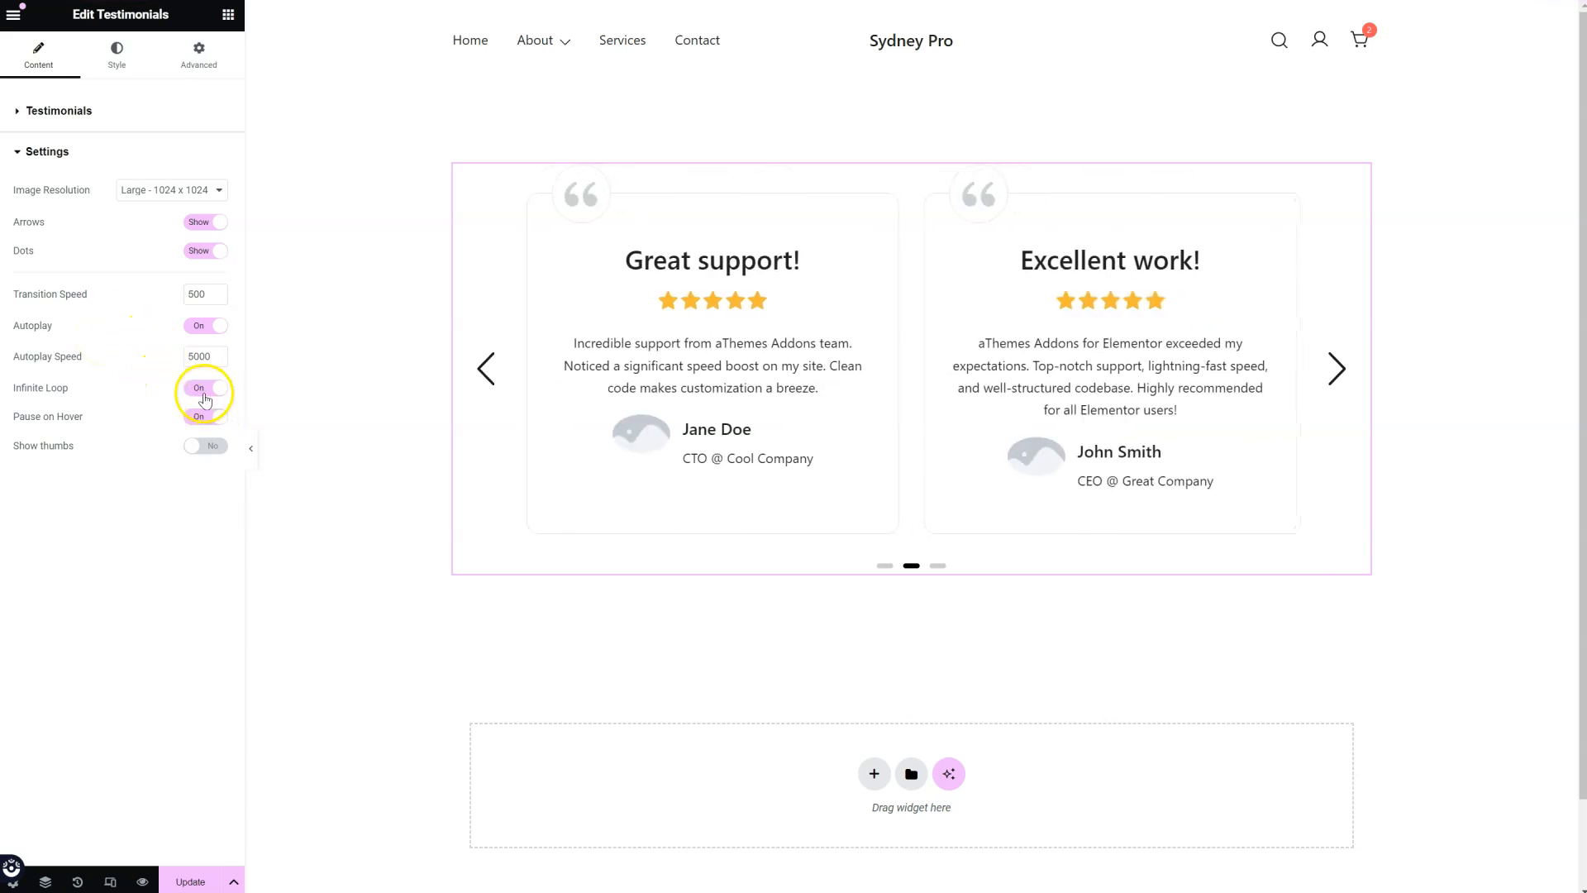
{"action": "left_click", "coordinate": [204, 448]}
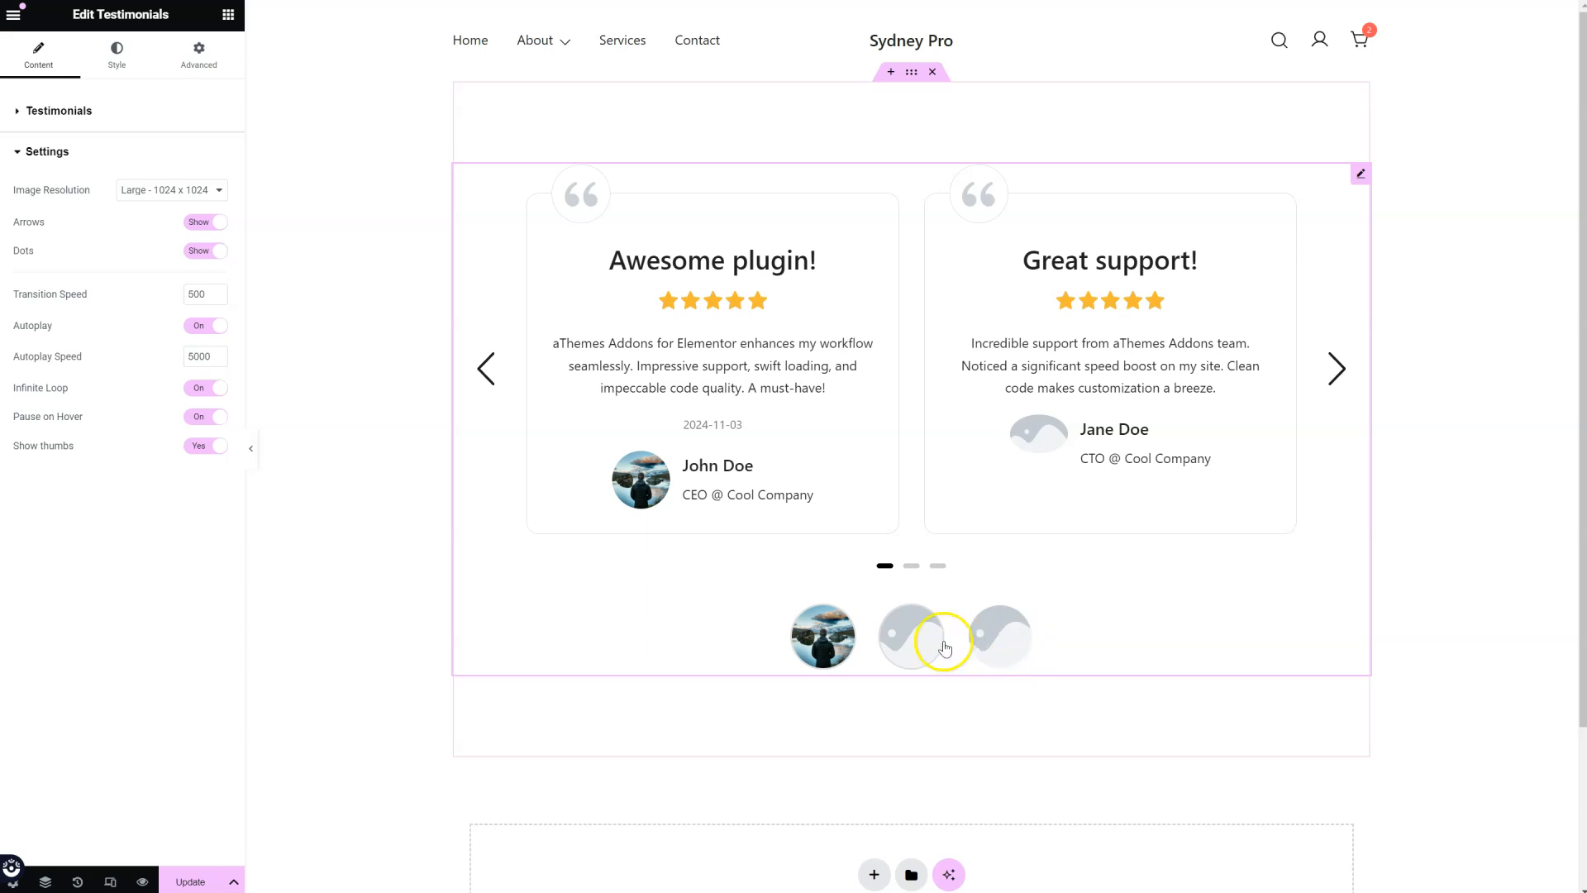
- Test the thumbnails below the carousel by switching repeatedly between the first, second and third testimonials
{"action": "left_click", "coordinate": [912, 643]}
{"action": "left_click", "coordinate": [810, 646]}
{"action": "left_click", "coordinate": [1014, 642]}
{"action": "left_click", "coordinate": [821, 650]}
{"action": "left_click", "coordinate": [999, 641]}
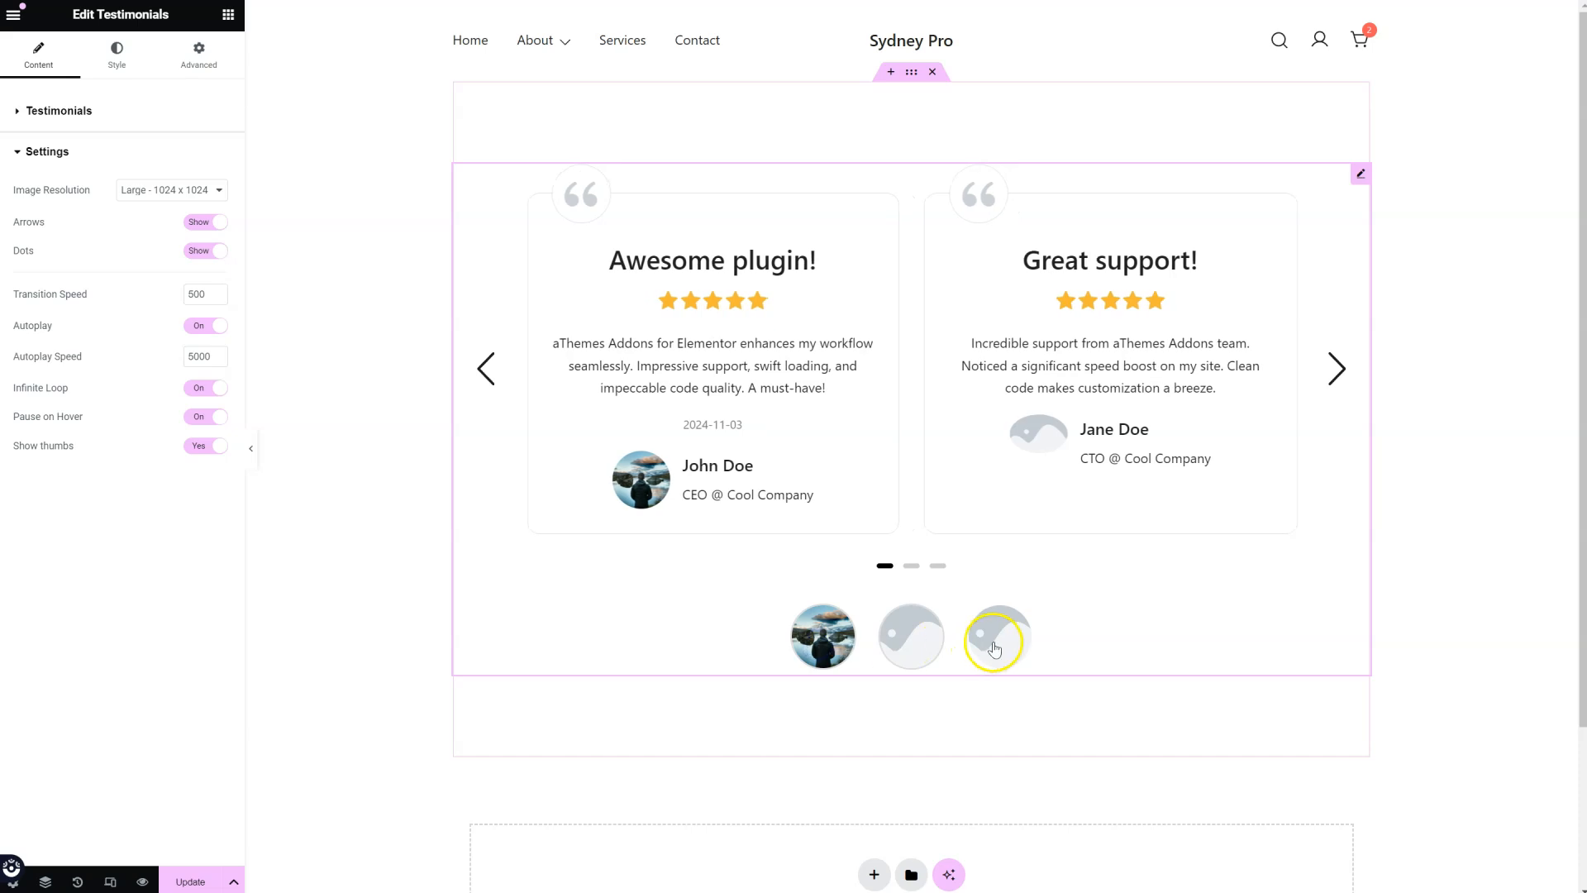
{"action": "left_click", "coordinate": [825, 649]}
{"action": "left_click", "coordinate": [1010, 642]}
{"action": "left_click", "coordinate": [807, 647]}
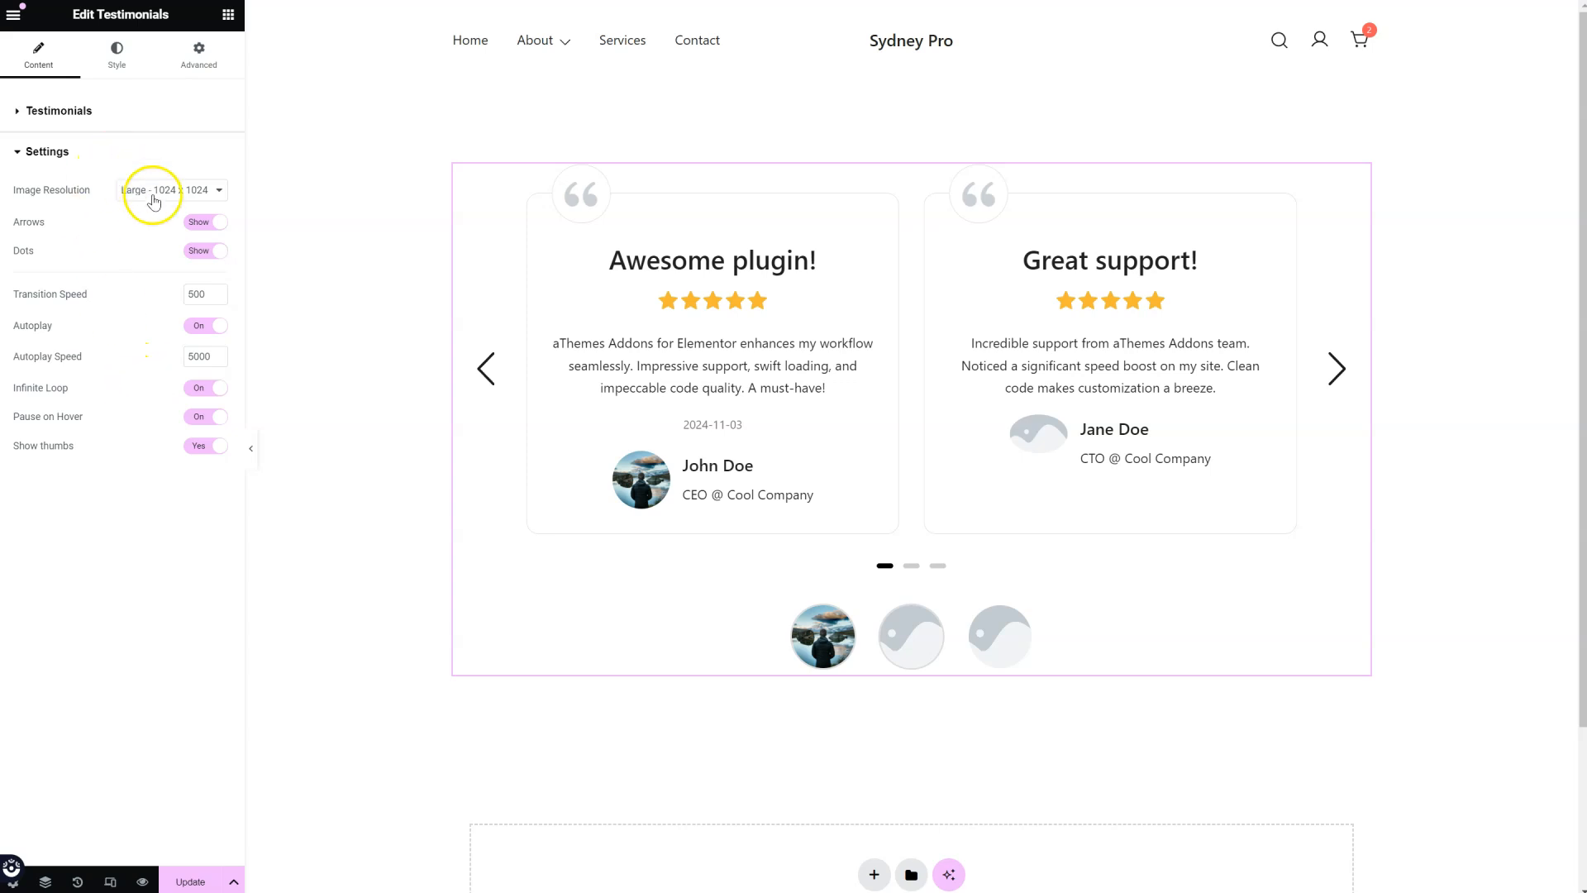
- Switch the testimonials skin to Centered
{"action": "left_click", "coordinate": [114, 113]}
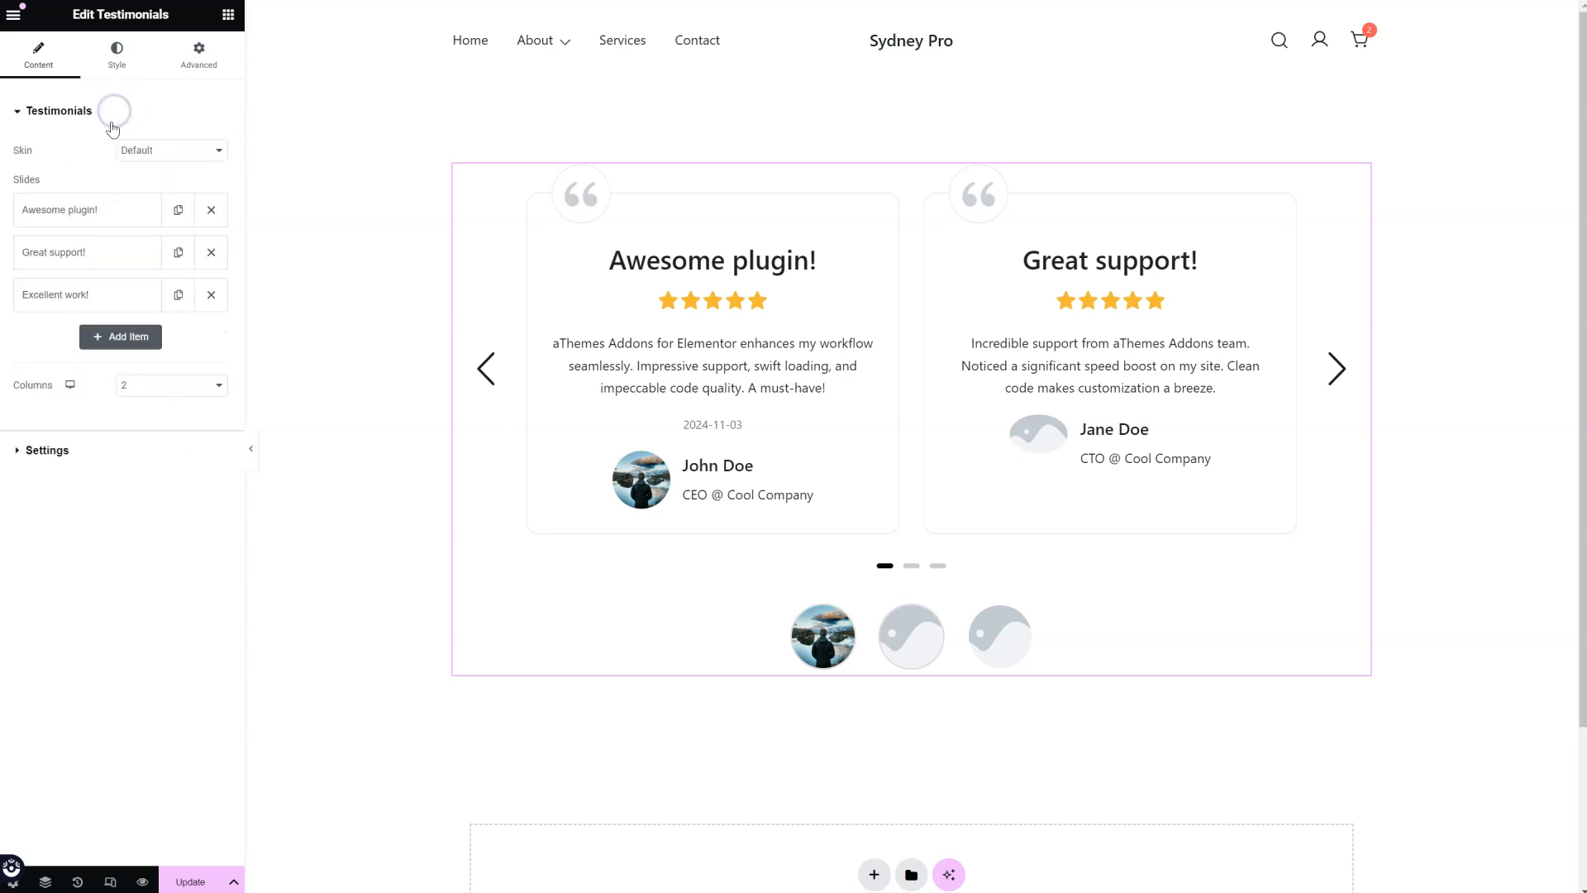
{"action": "left_click", "coordinate": [162, 151]}
{"action": "left_click", "coordinate": [163, 178]}
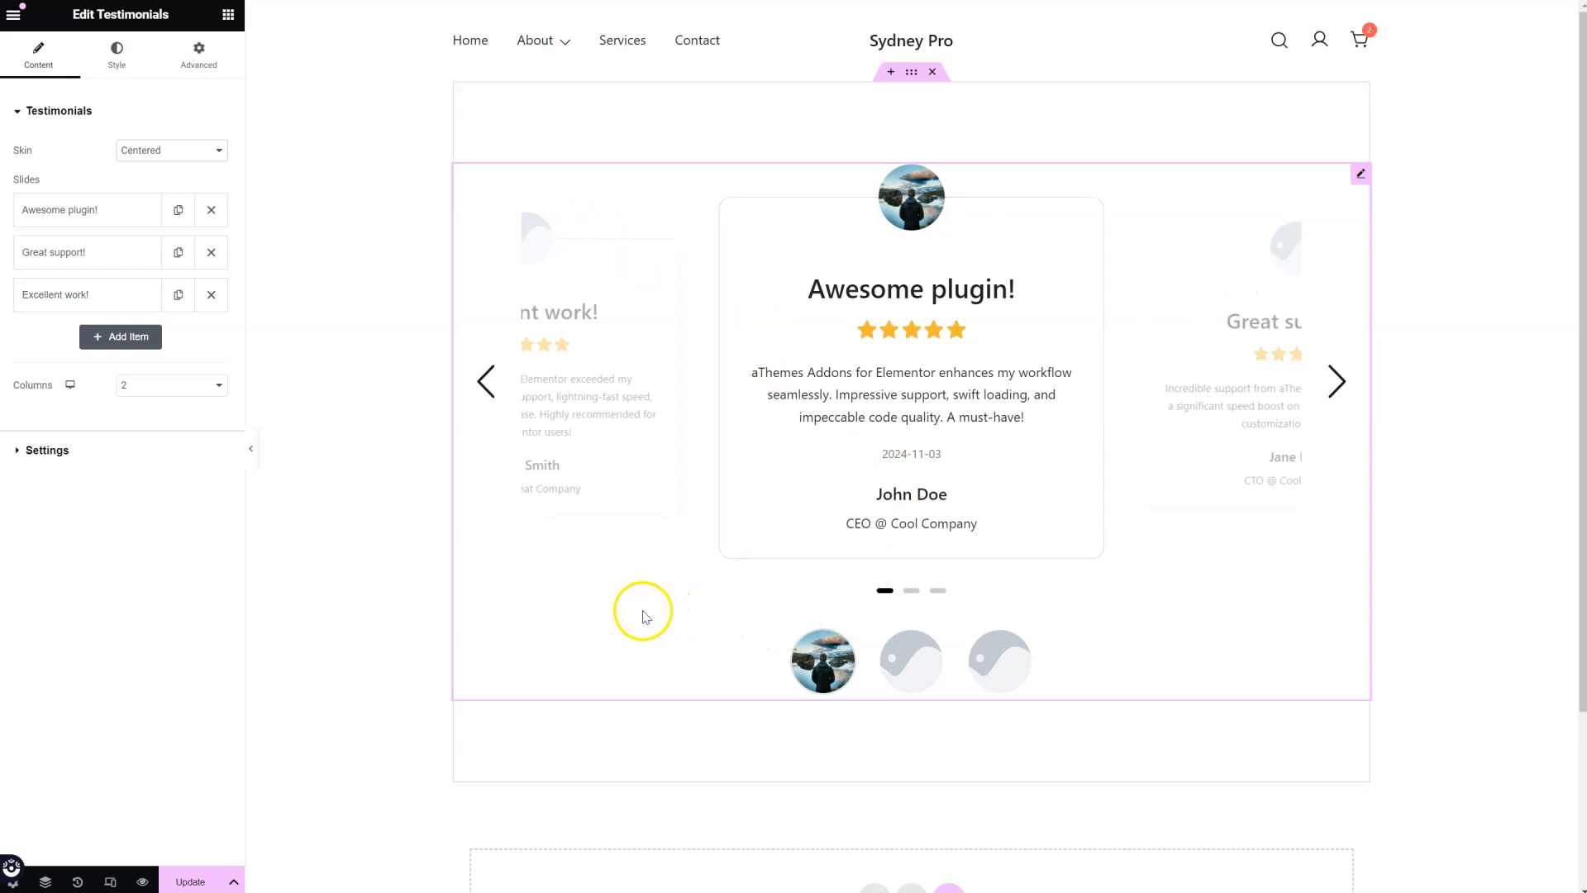
- Switch the testimonials skin to Modern and step the carousel forward and back once
{"action": "left_click", "coordinate": [185, 150]}
{"action": "left_click", "coordinate": [162, 192]}
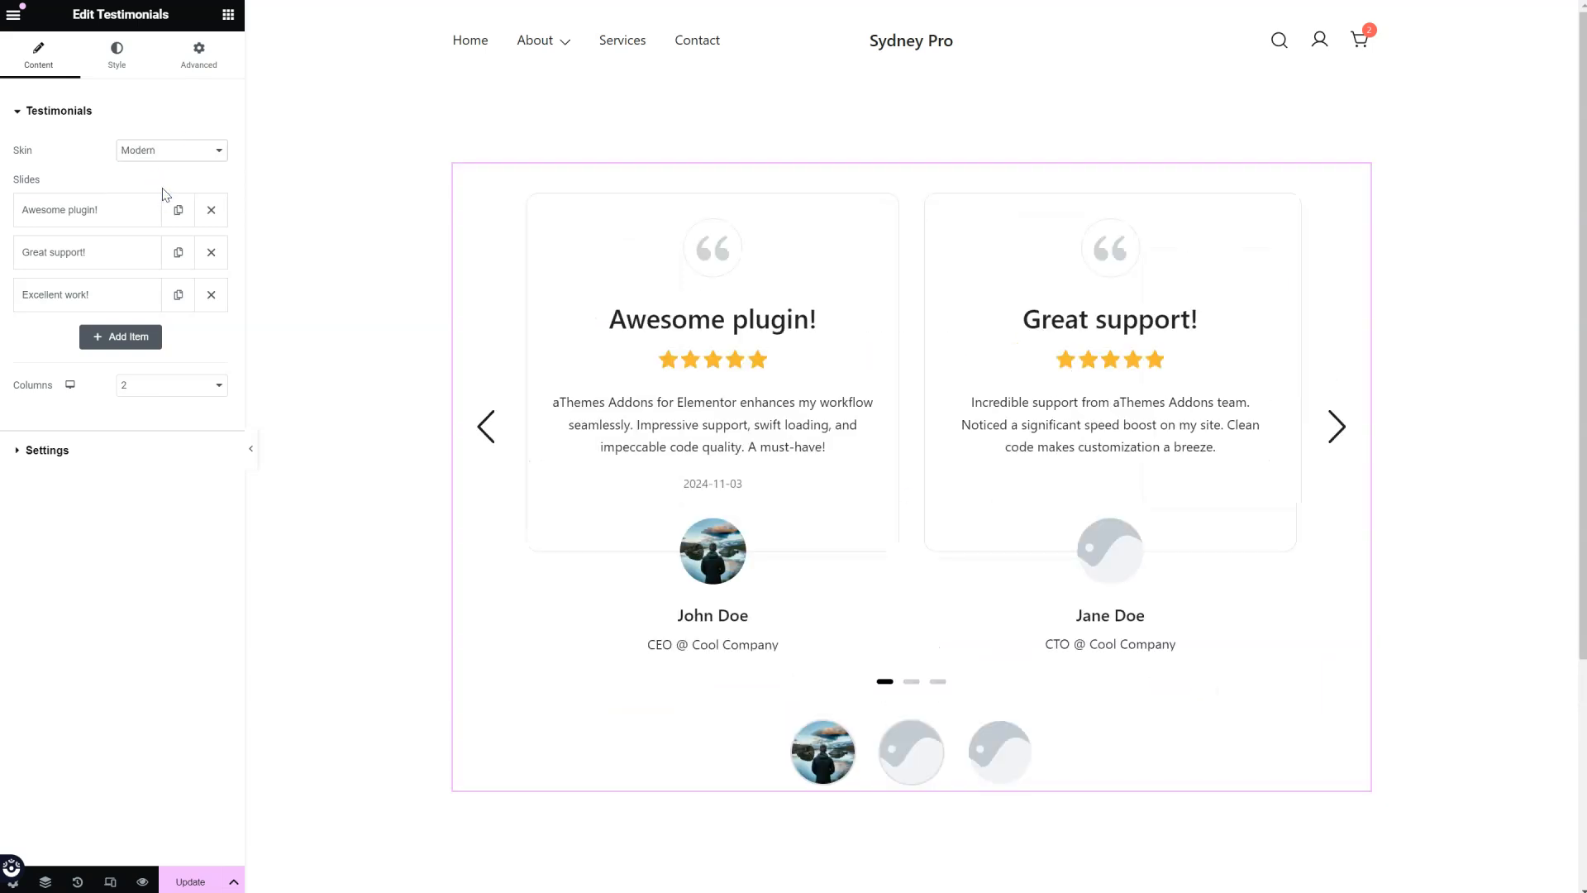
{"action": "left_click", "coordinate": [1338, 430]}
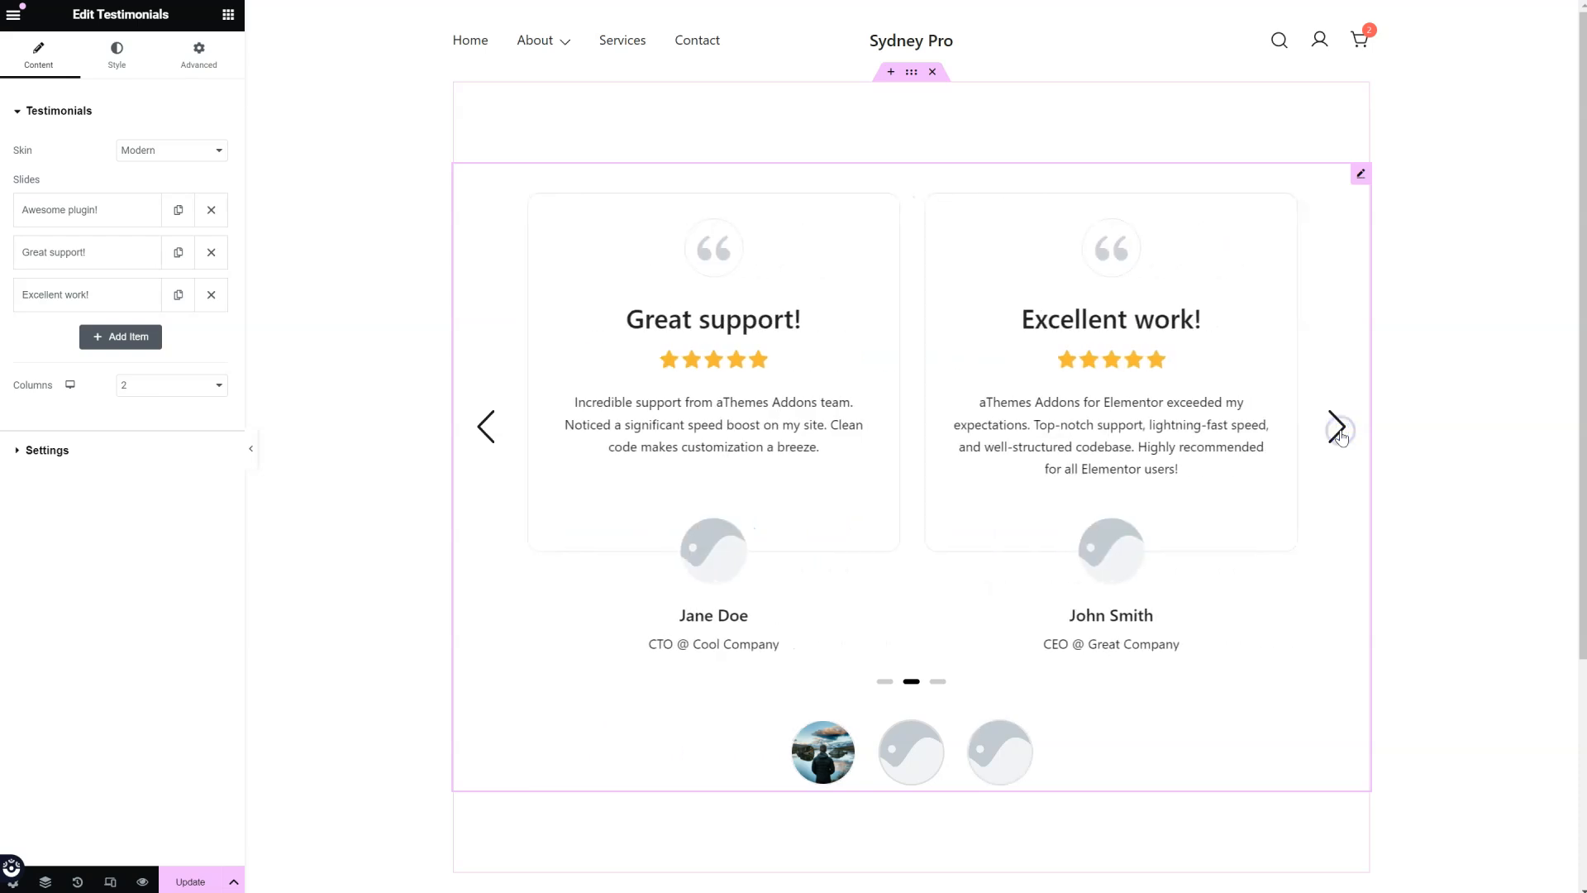
{"action": "left_click", "coordinate": [485, 428]}
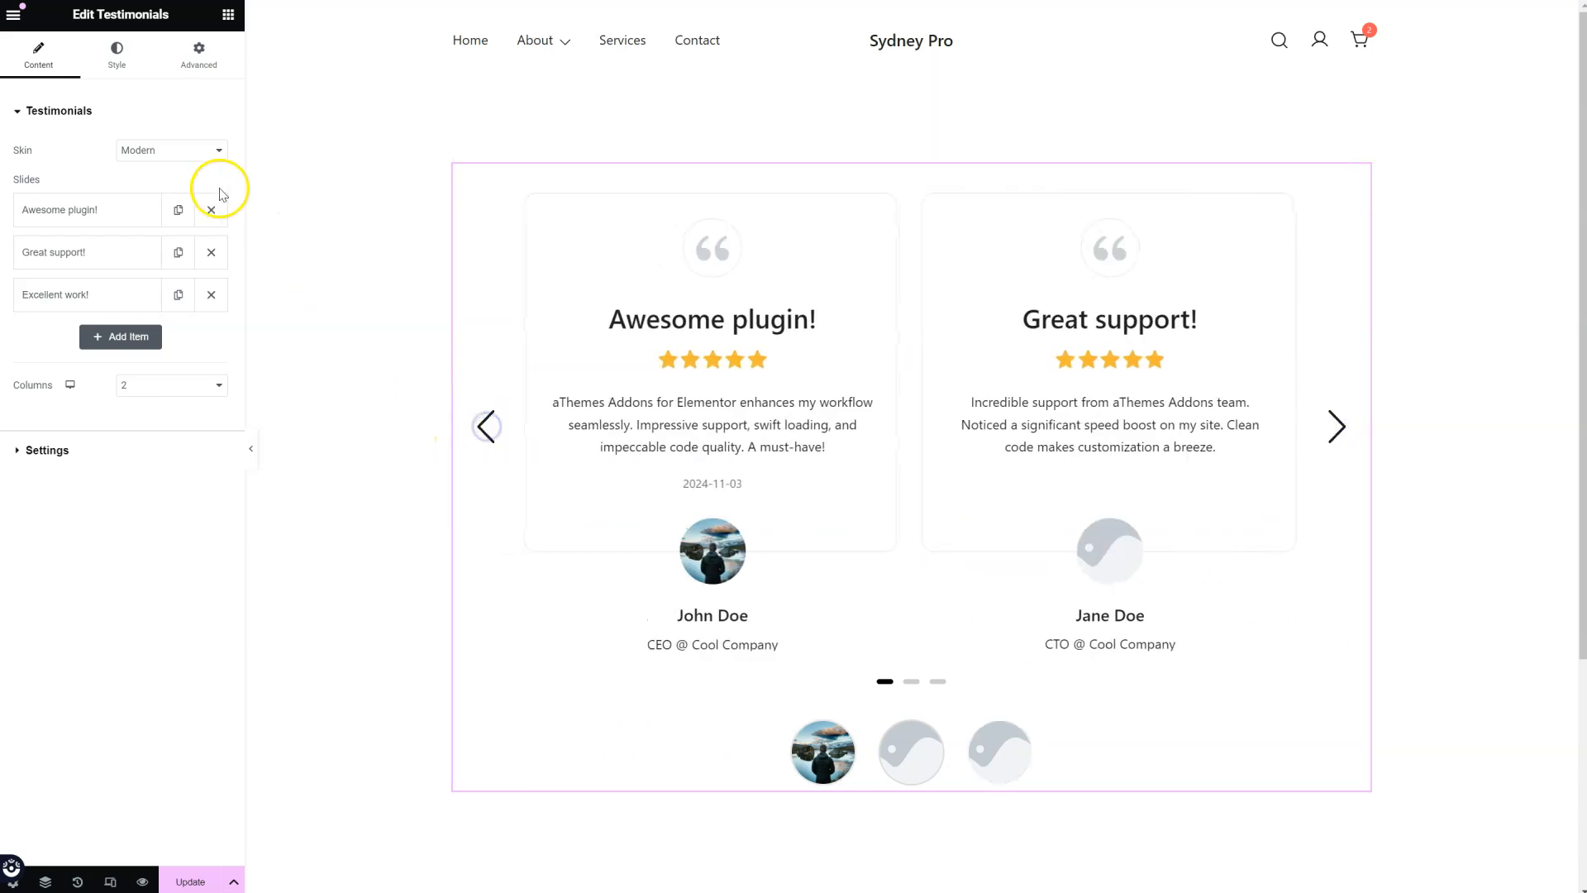
- Try the Side by side skin on the testimonials and return the skin to Default
{"action": "left_click", "coordinate": [195, 151]}
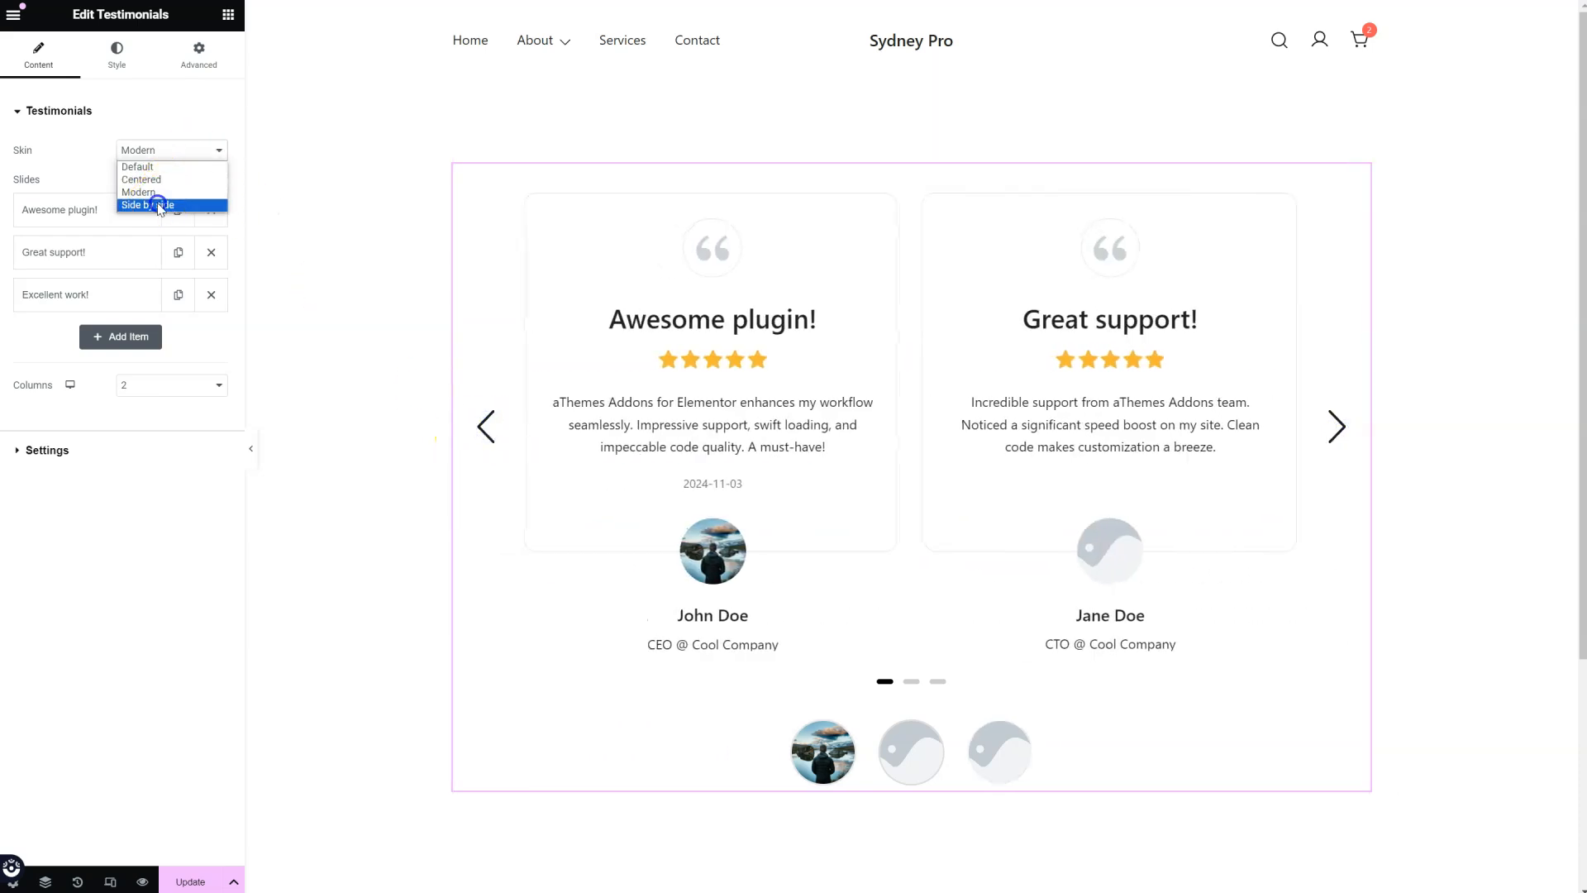
{"action": "left_click", "coordinate": [159, 205]}
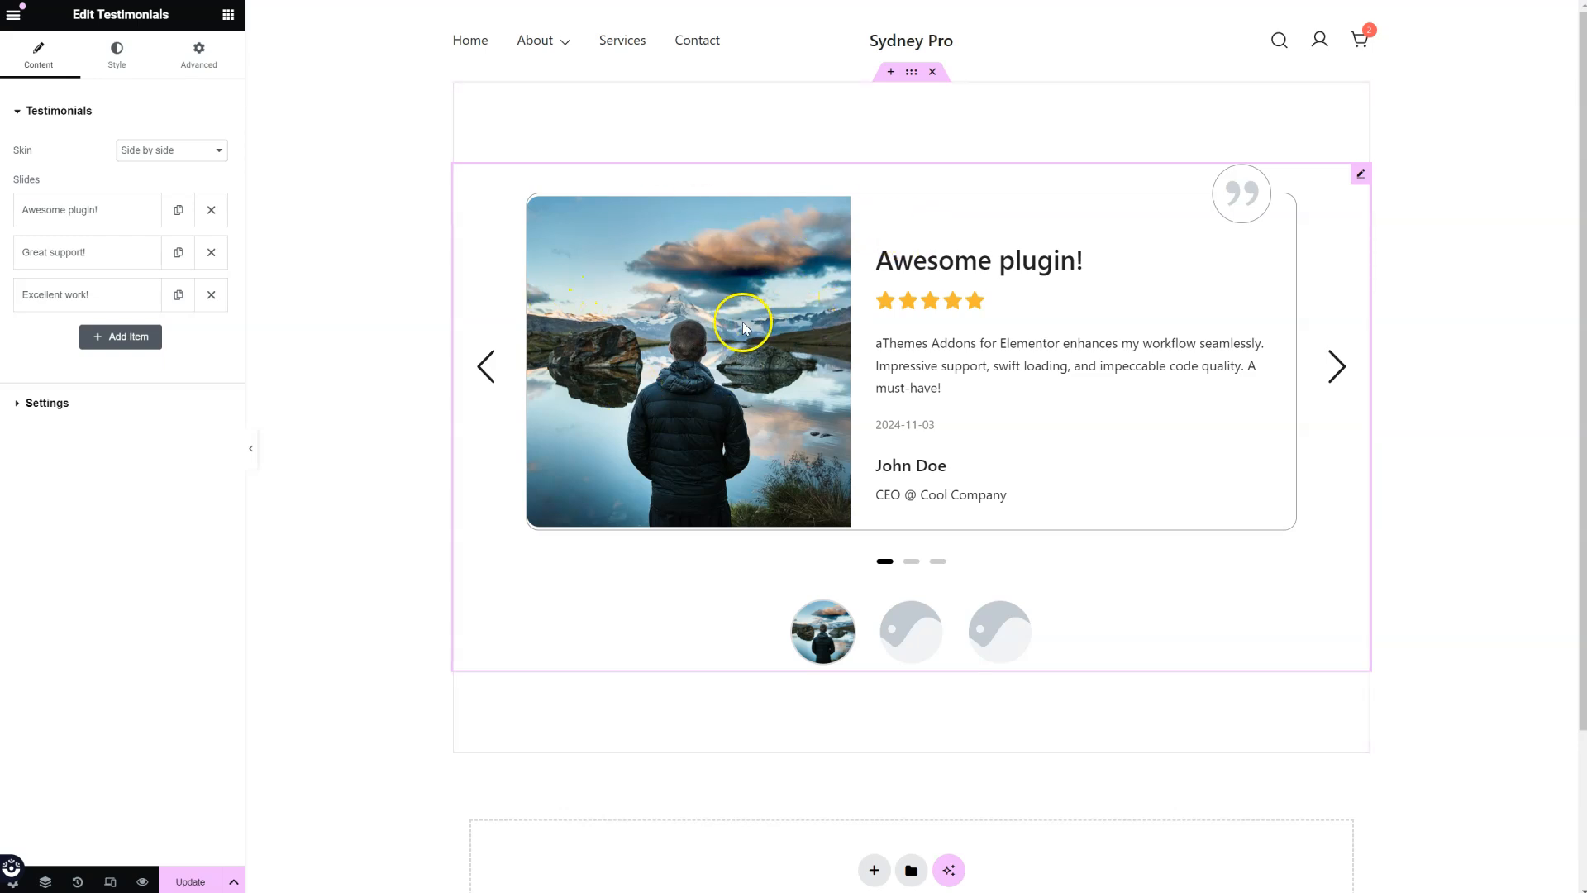
{"action": "left_click", "coordinate": [117, 59]}
{"action": "left_click", "coordinate": [53, 66]}
{"action": "left_click", "coordinate": [156, 150]}
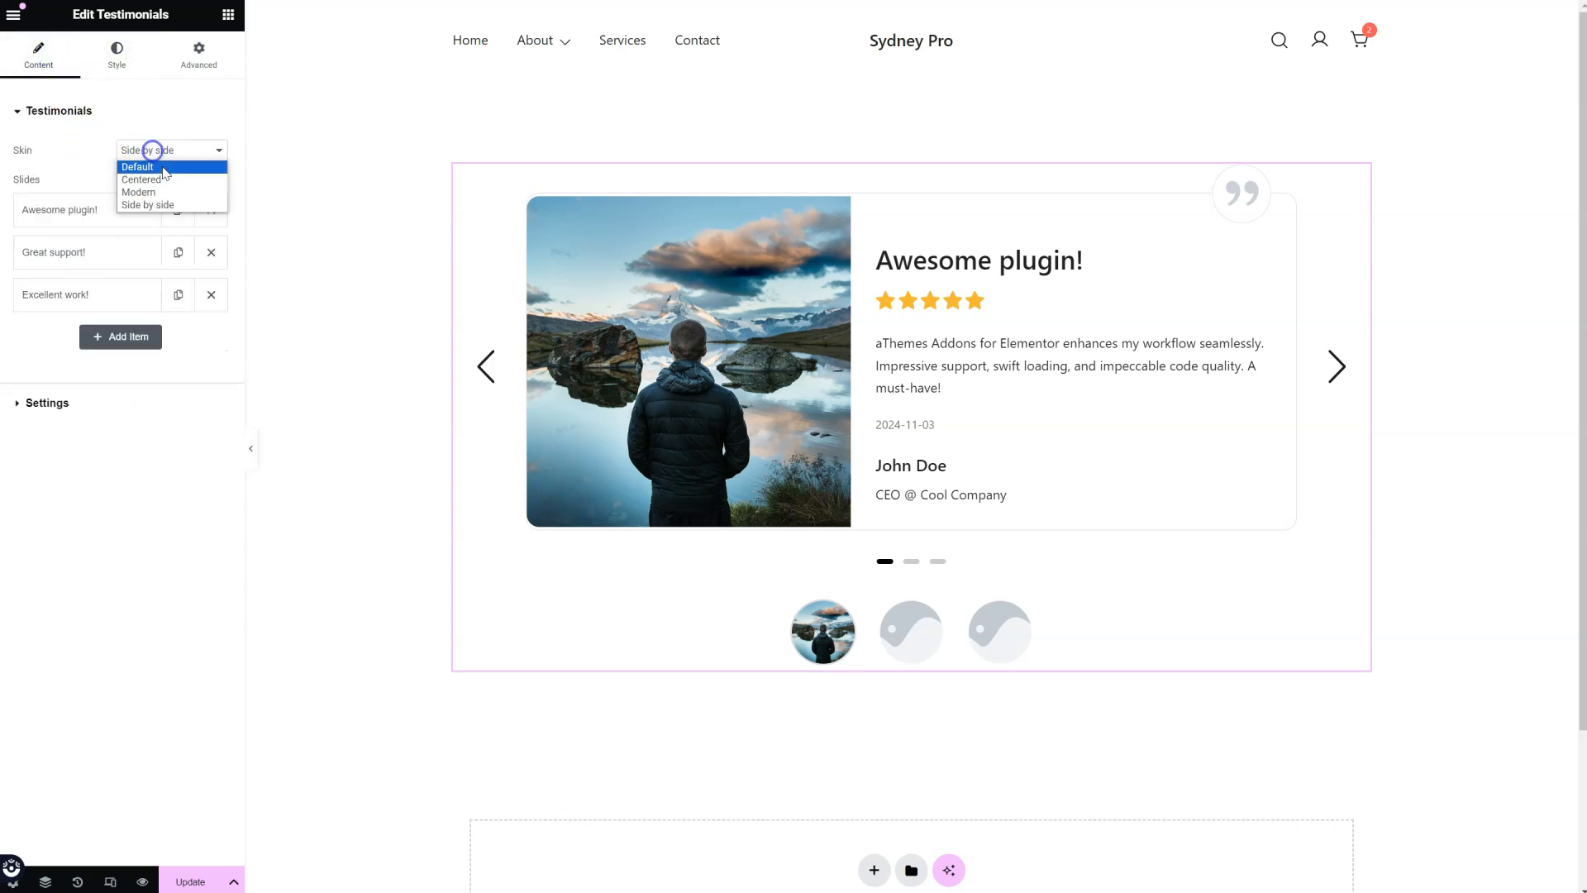
{"action": "left_click", "coordinate": [162, 168]}
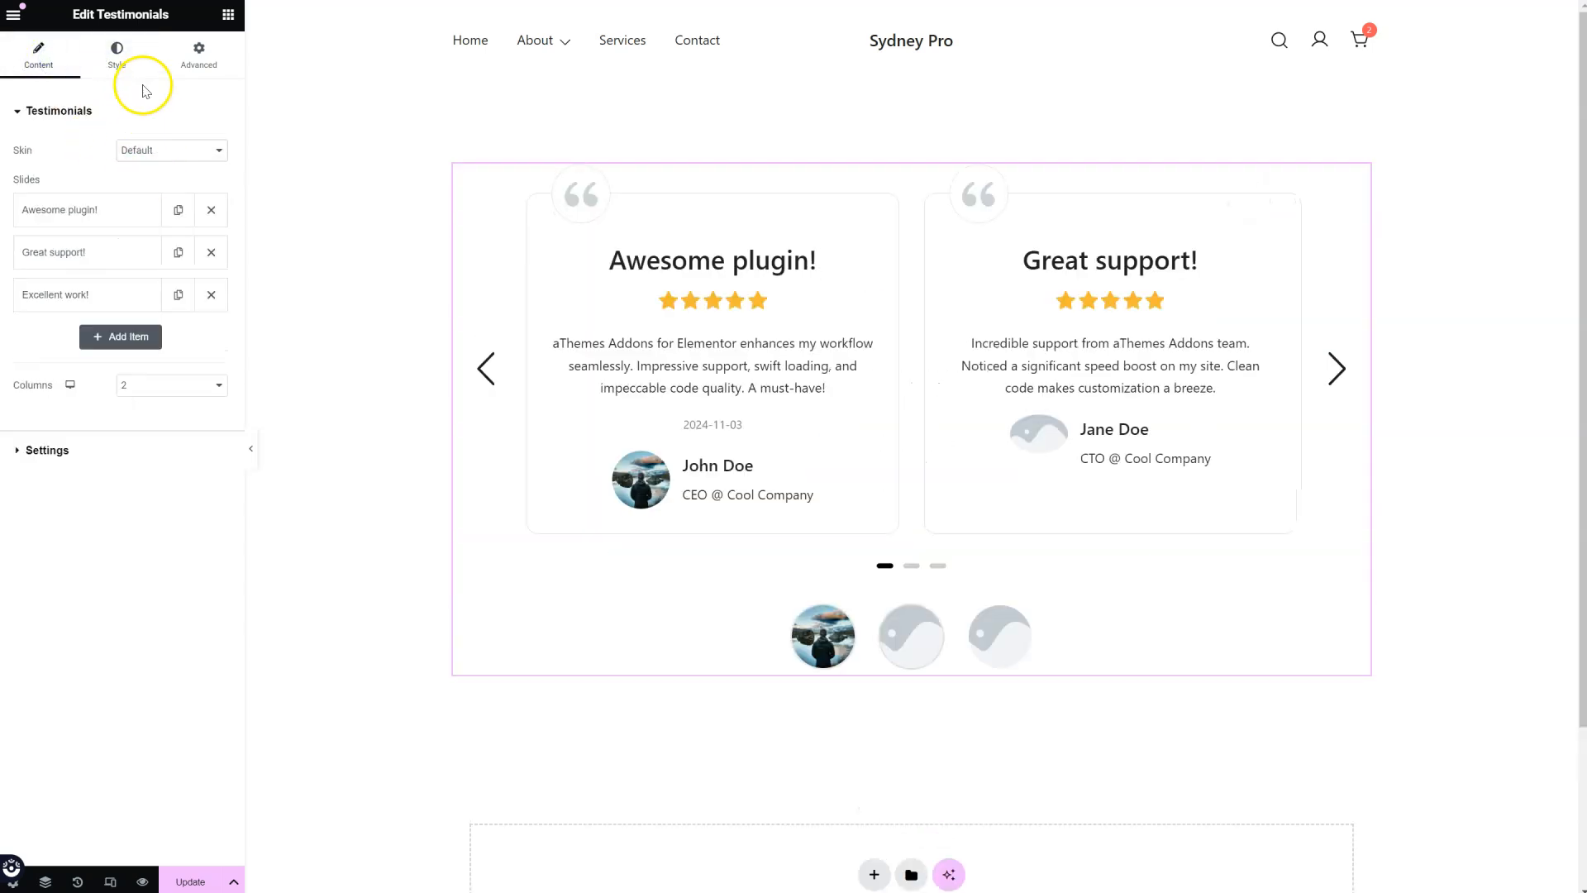
- Set the maximum carousel width to 82 in the testimonials' wrapper styling
{"action": "left_click", "coordinate": [119, 61]}
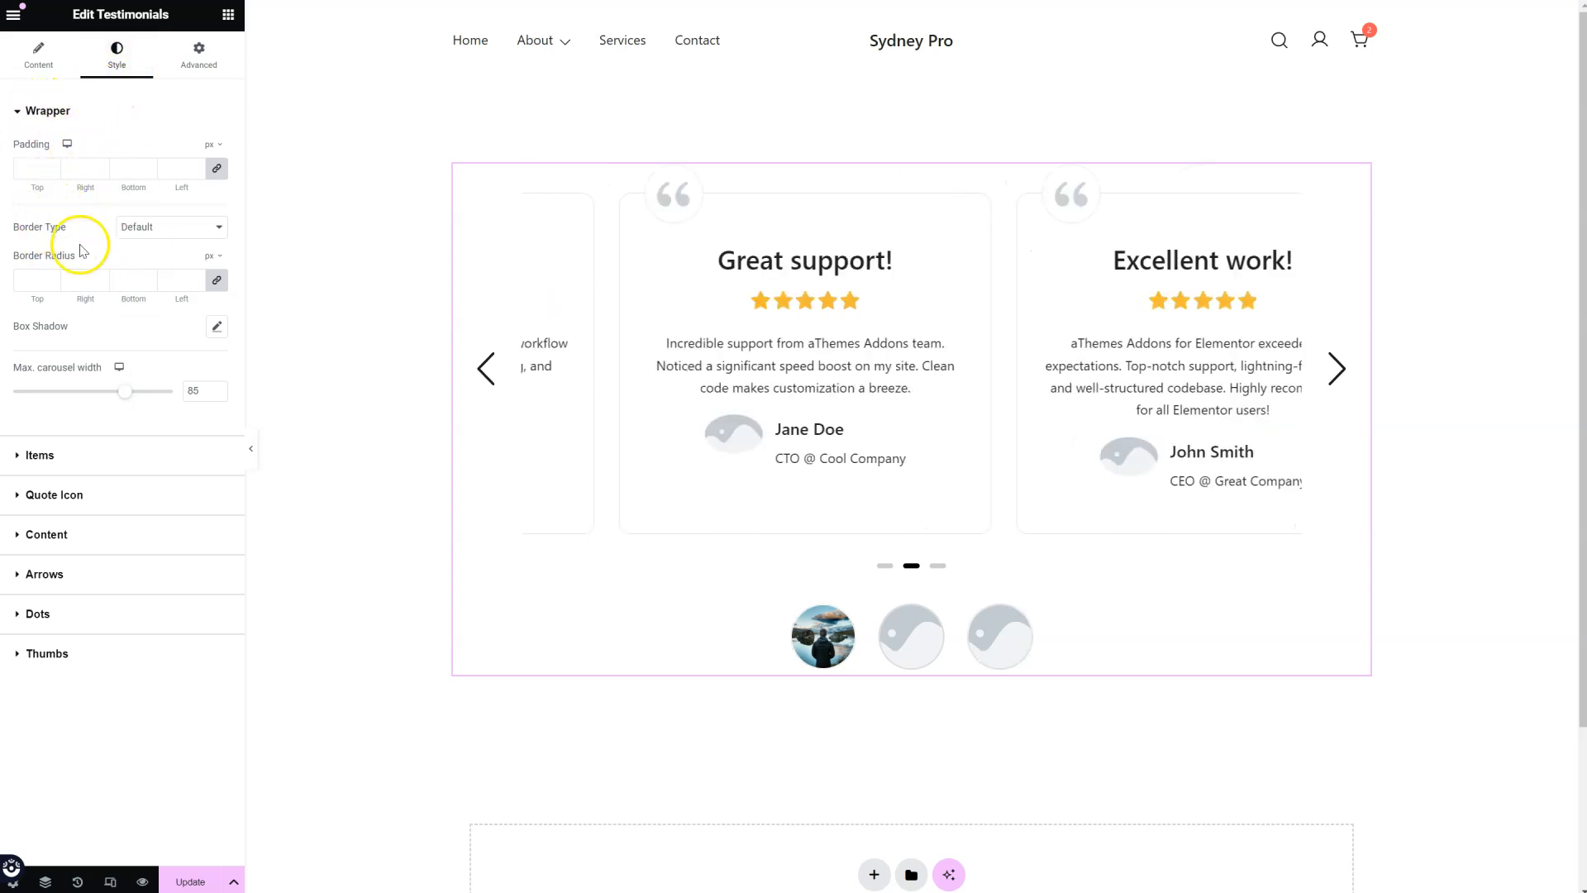
{"action": "mouse_move", "coordinate": [137, 401]}
{"action": "left_mouse_down"}
{"action": "mouse_move", "coordinate": [74, 395]}
{"action": "mouse_move", "coordinate": [118, 400]}
{"action": "left_mouse_up"}
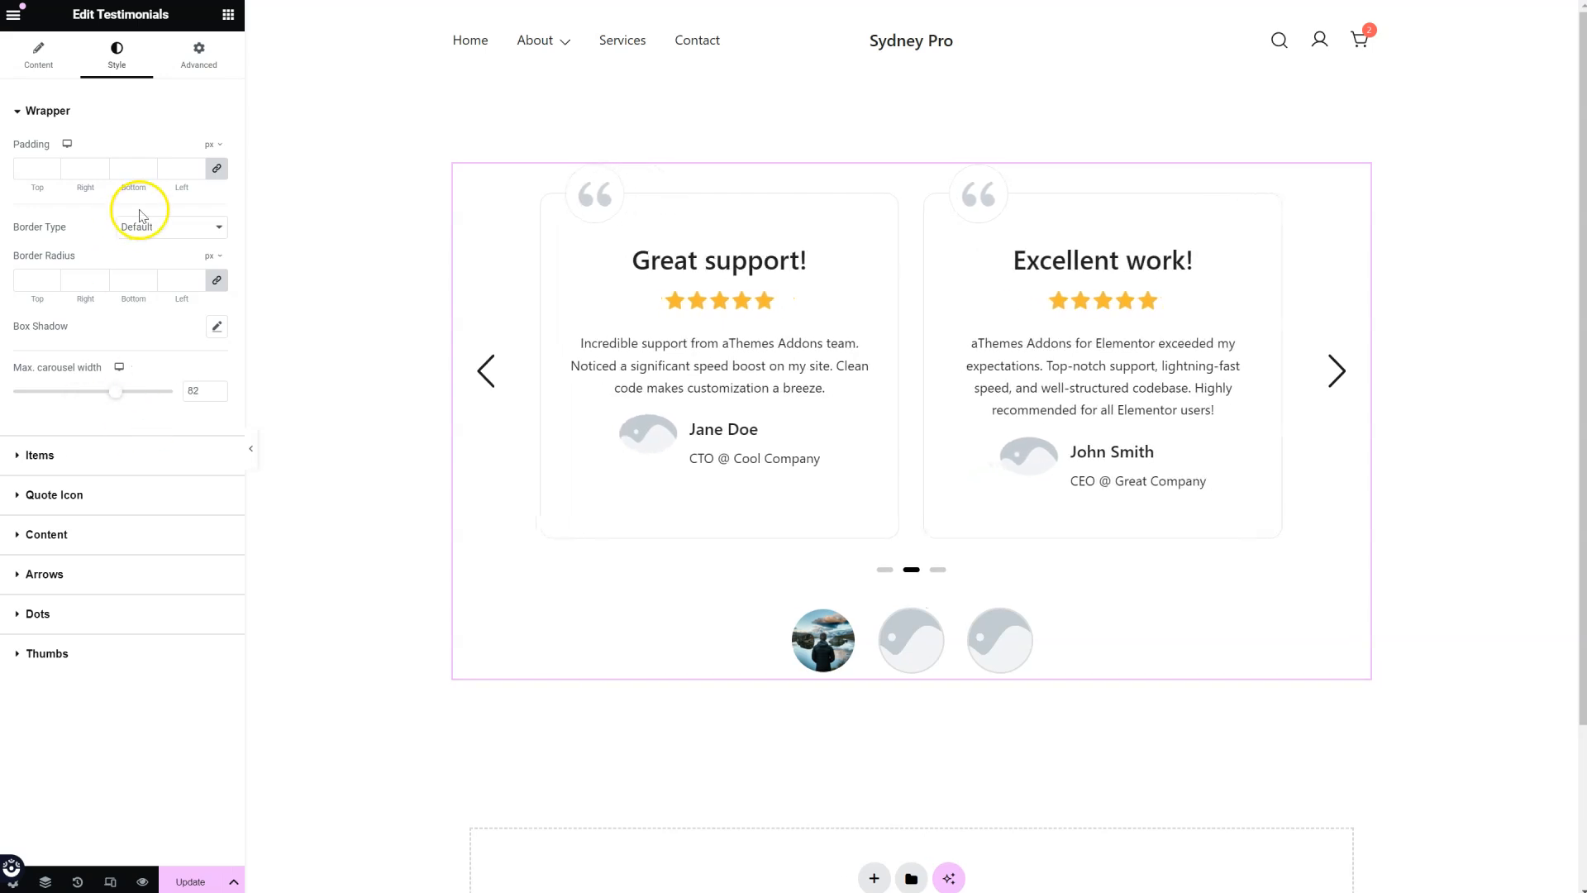
- Give the testimonial items a light grey background color
{"action": "left_click", "coordinate": [73, 455]}
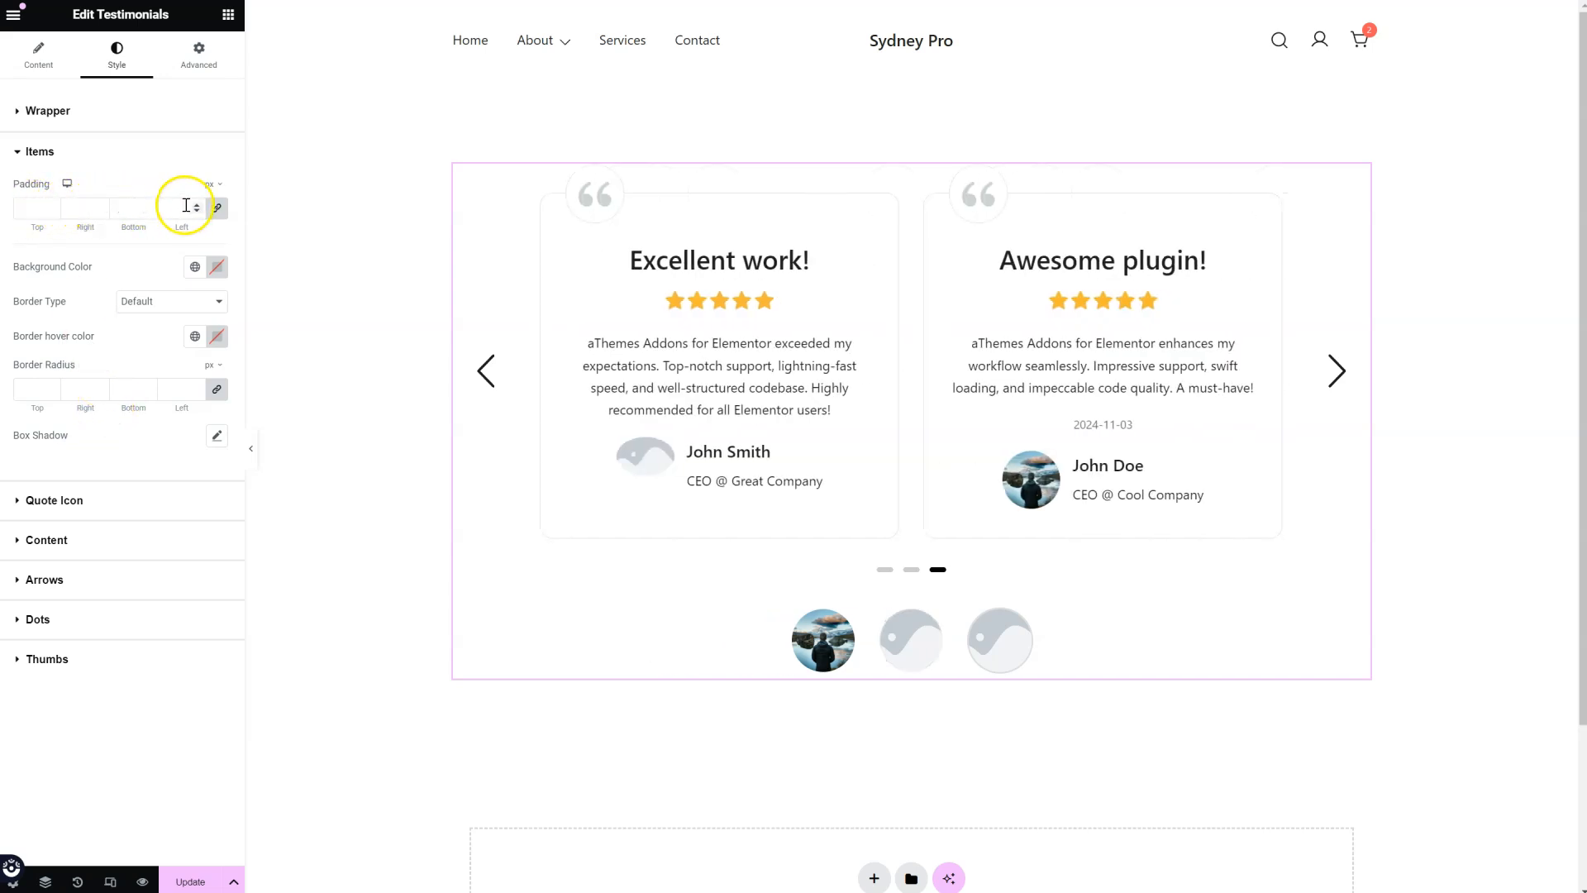
{"action": "left_click", "coordinate": [211, 273]}
{"action": "left_click", "coordinate": [117, 345]}
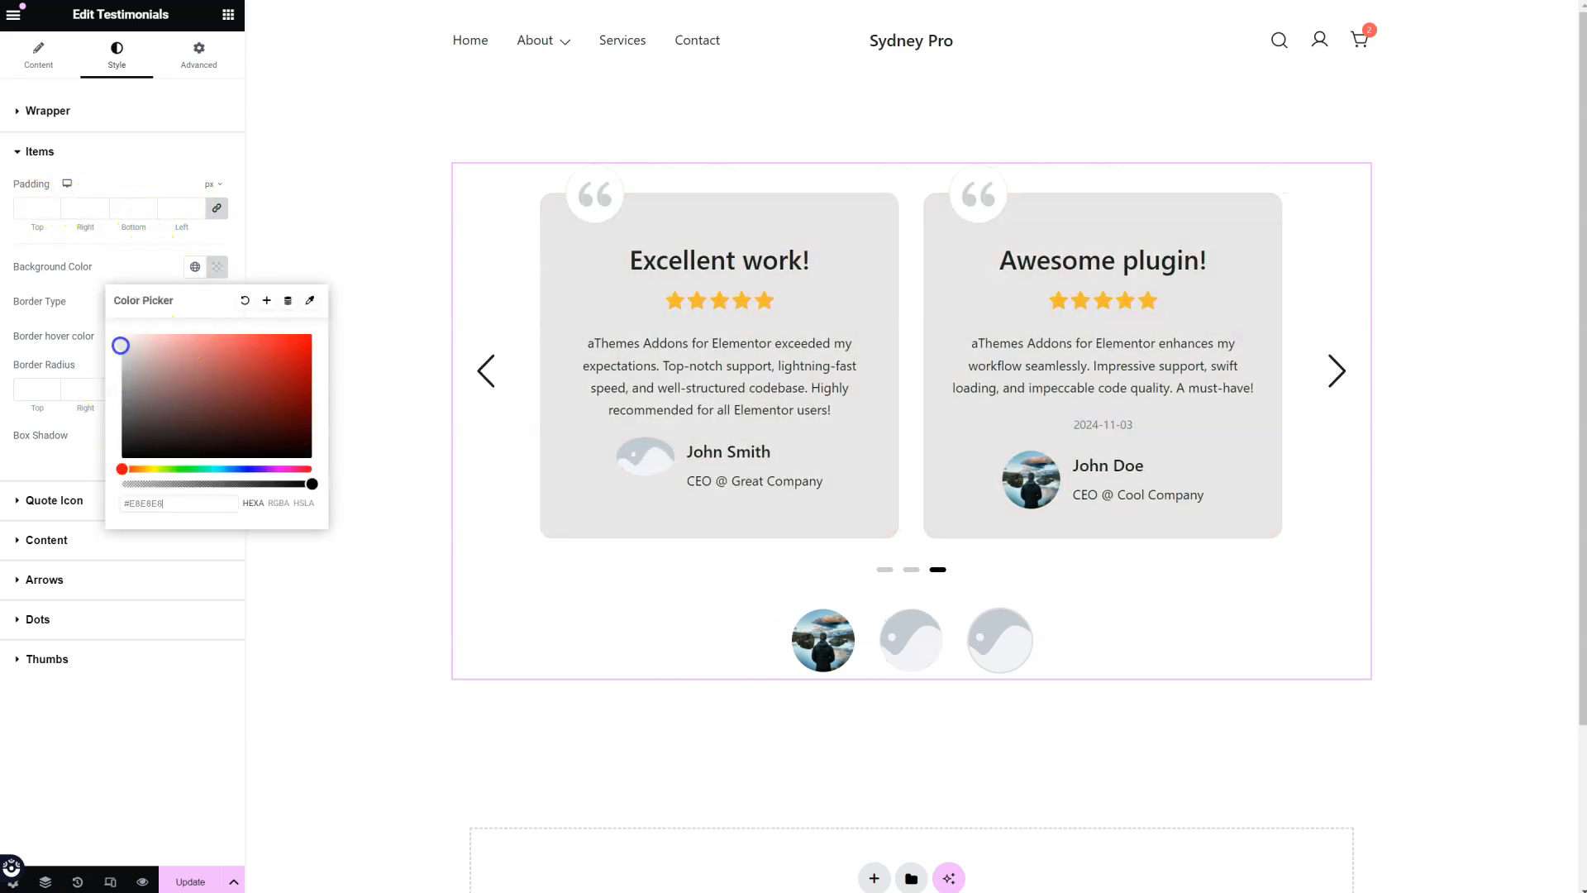
{"action": "left_click", "coordinate": [142, 265]}
- Give the testimonial items a solid border with a width of 2 px on all sides
{"action": "left_click", "coordinate": [172, 302]}
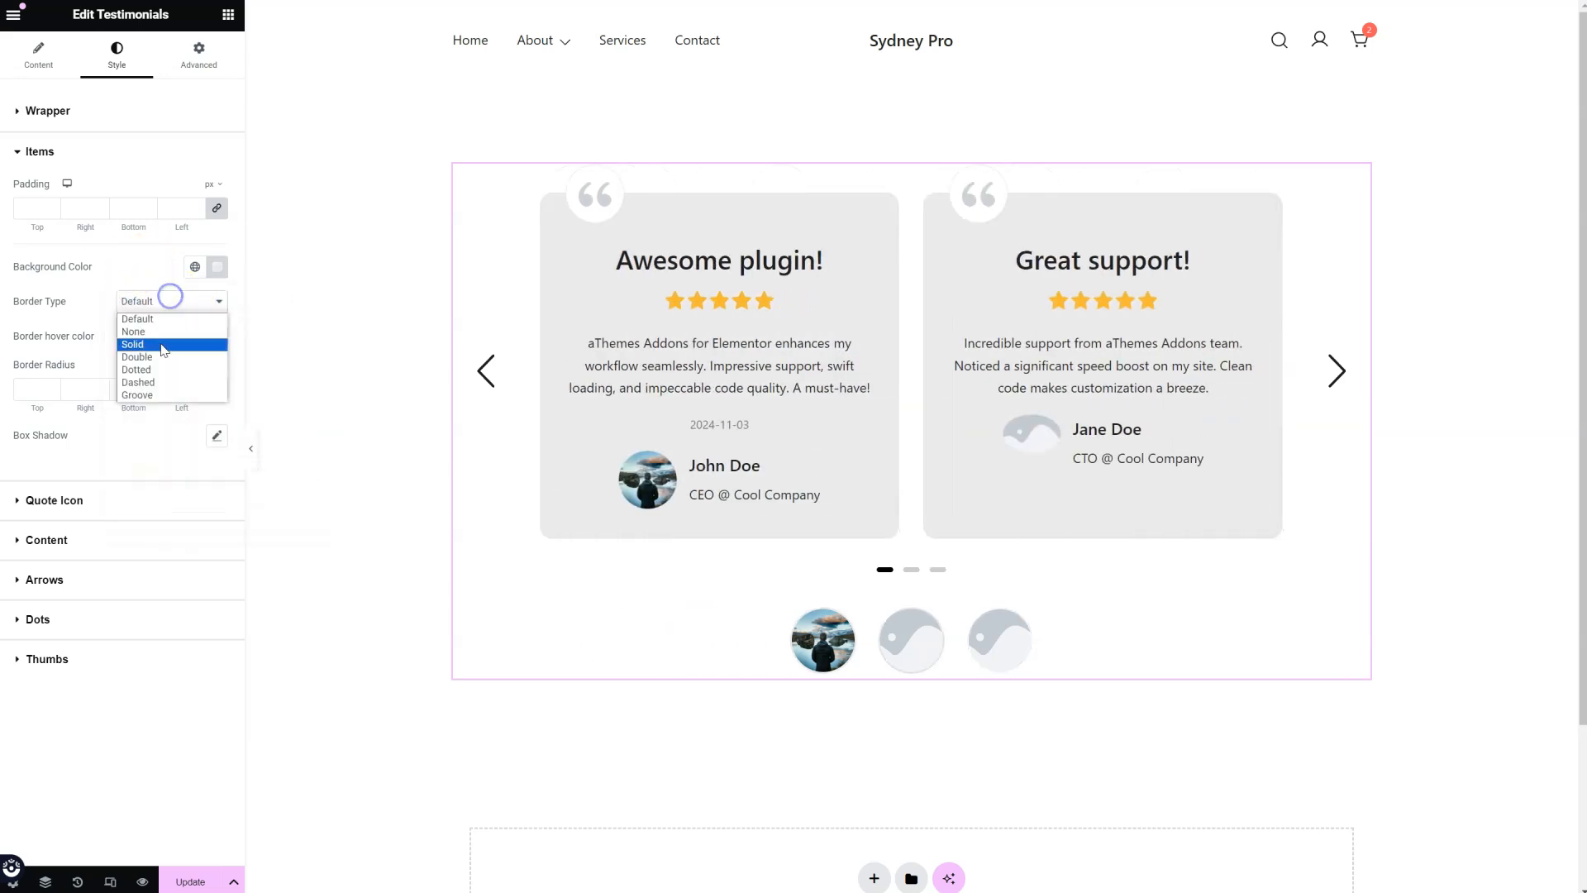
{"action": "left_click", "coordinate": [160, 346]}
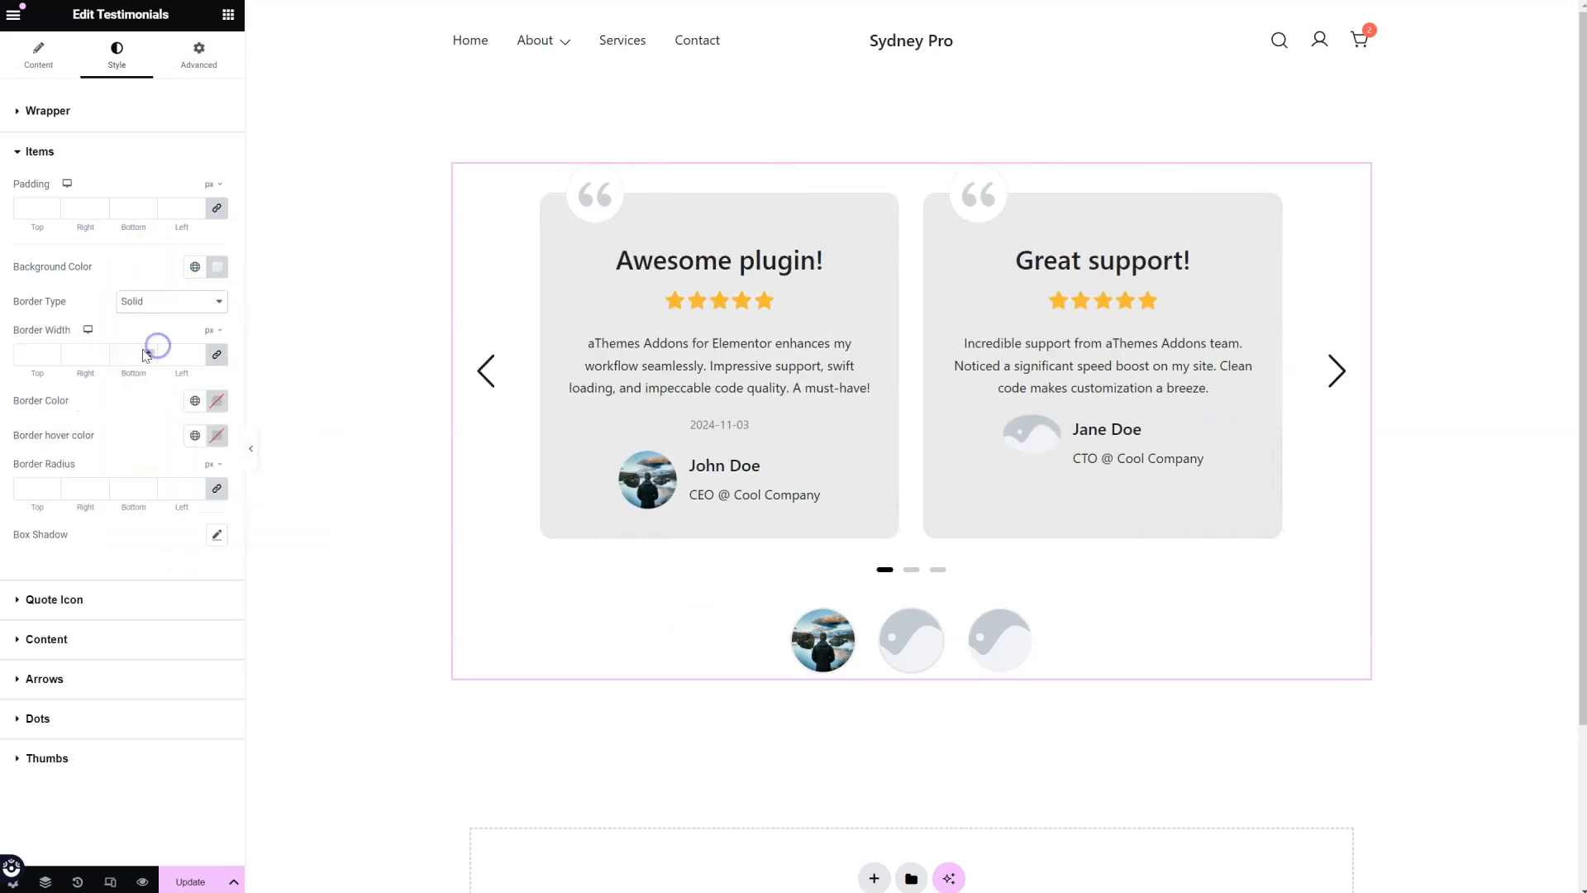
{"action": "left_click", "coordinate": [22, 358]}
{"action": "type", "text": "2"}
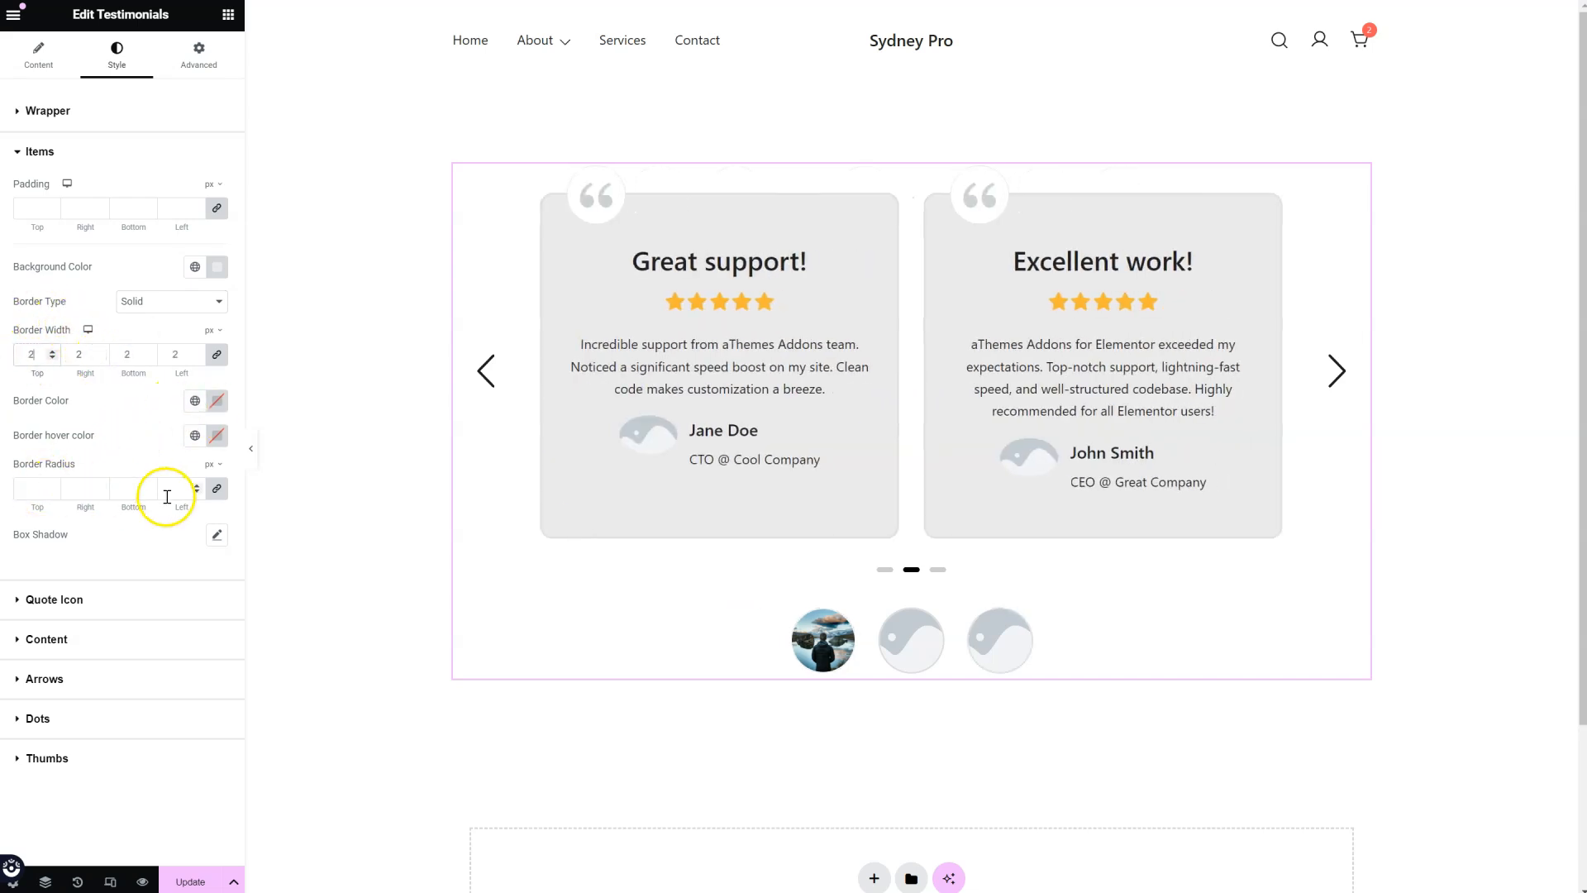
- Try a box shadow with a blur of 2 on the testimonial items and reset it
{"action": "left_click", "coordinate": [218, 536]}
{"action": "left_click_drag", "start_coordinate": [53, 698], "coordinate": [31, 705]}
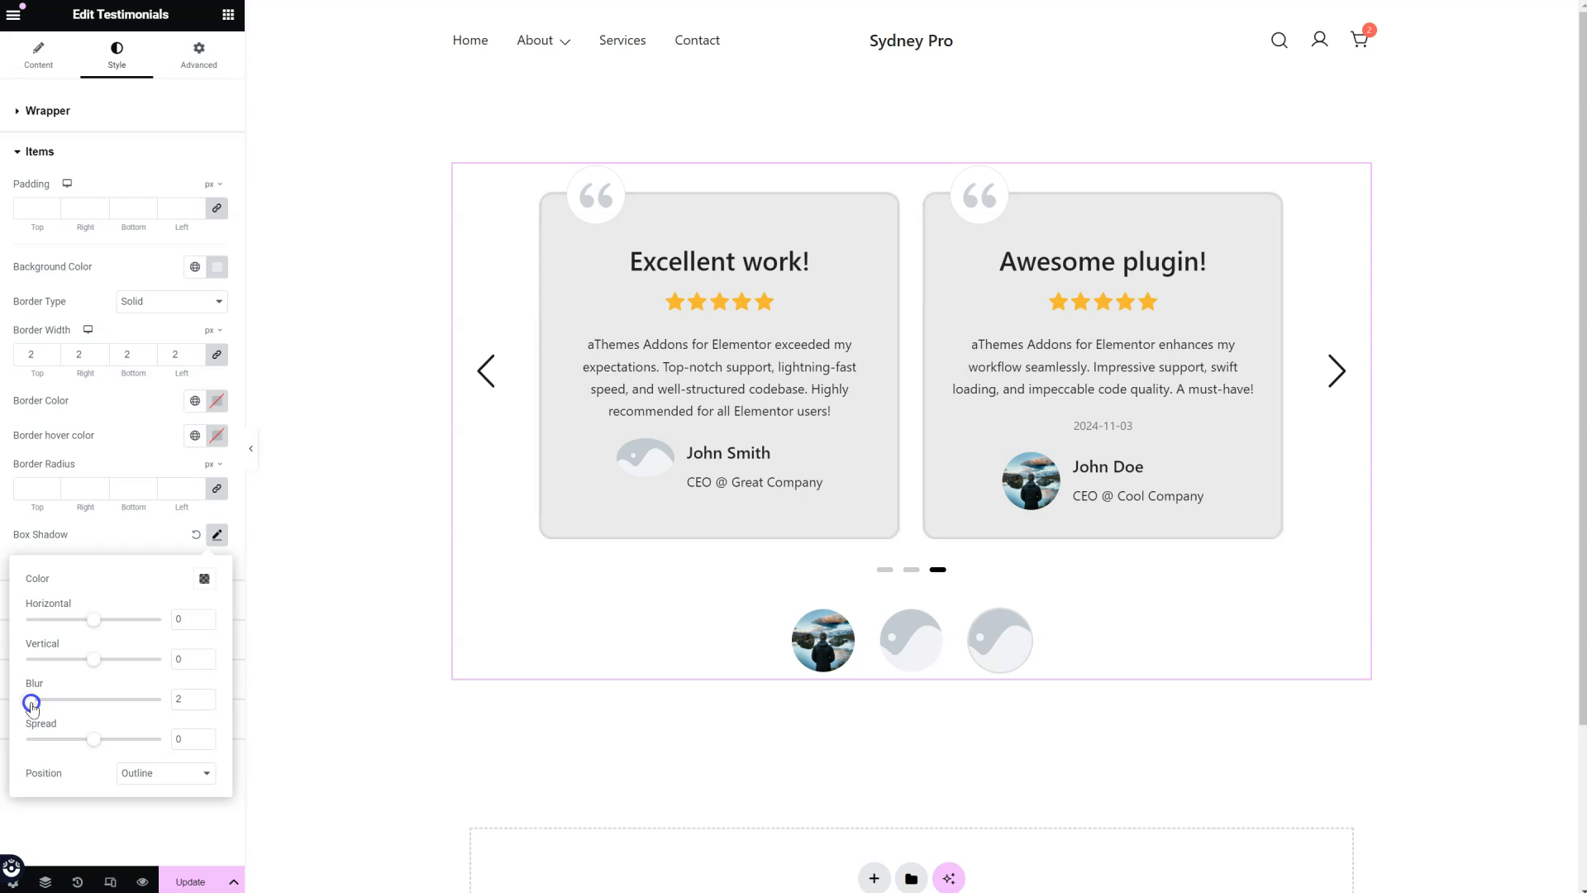
{"action": "left_click", "coordinate": [120, 532]}
{"action": "left_click", "coordinate": [195, 534]}
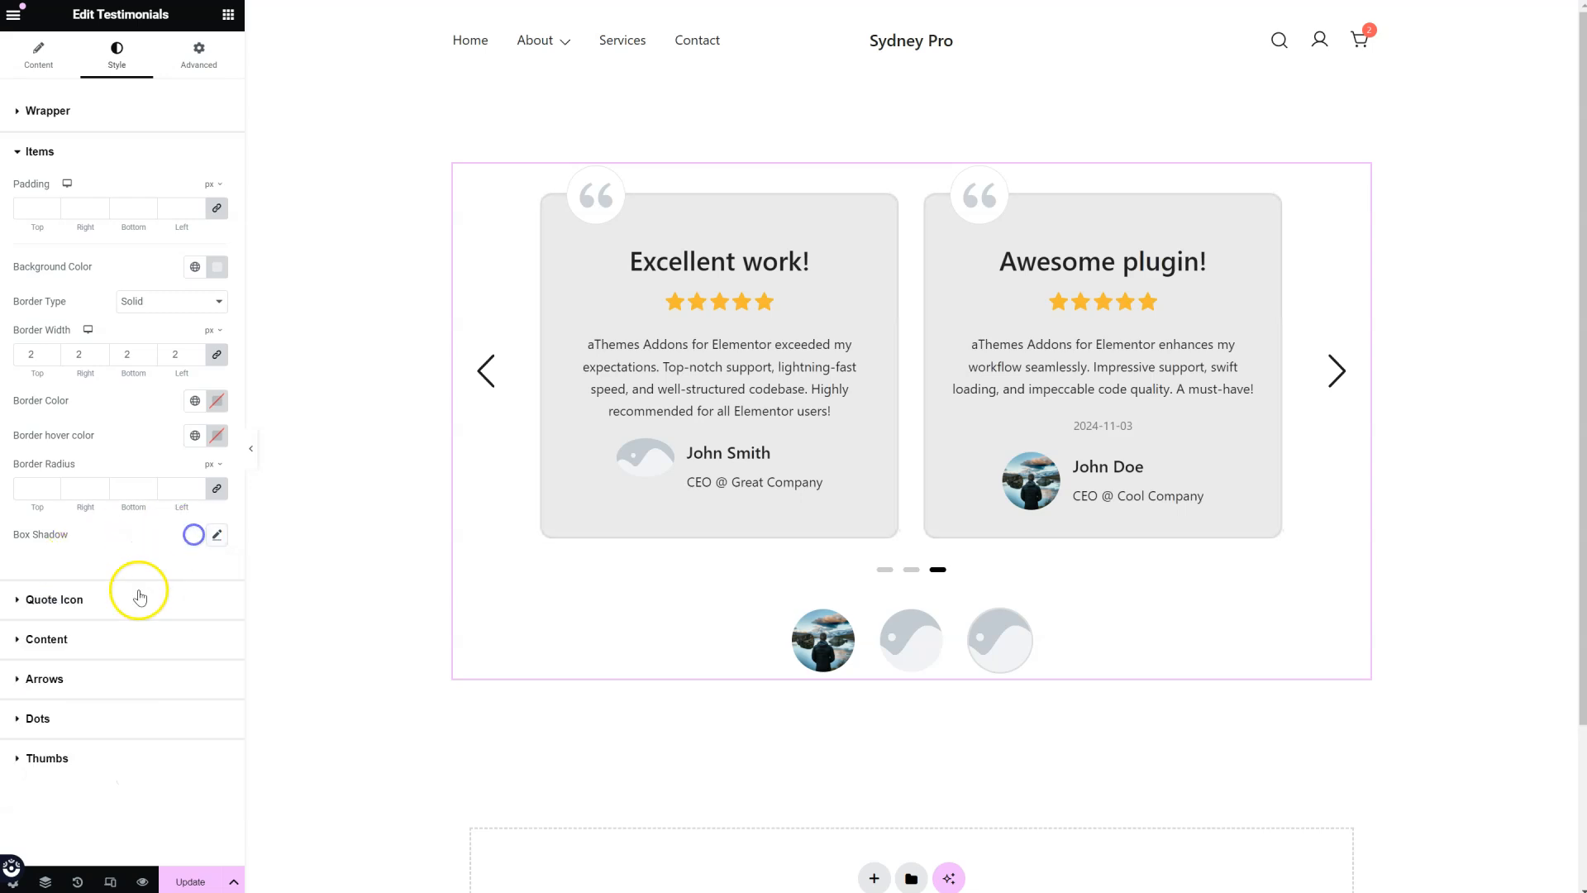
- Set the quote icon's size to 43 and give it a coral red background color
{"action": "left_click", "coordinate": [54, 599]}
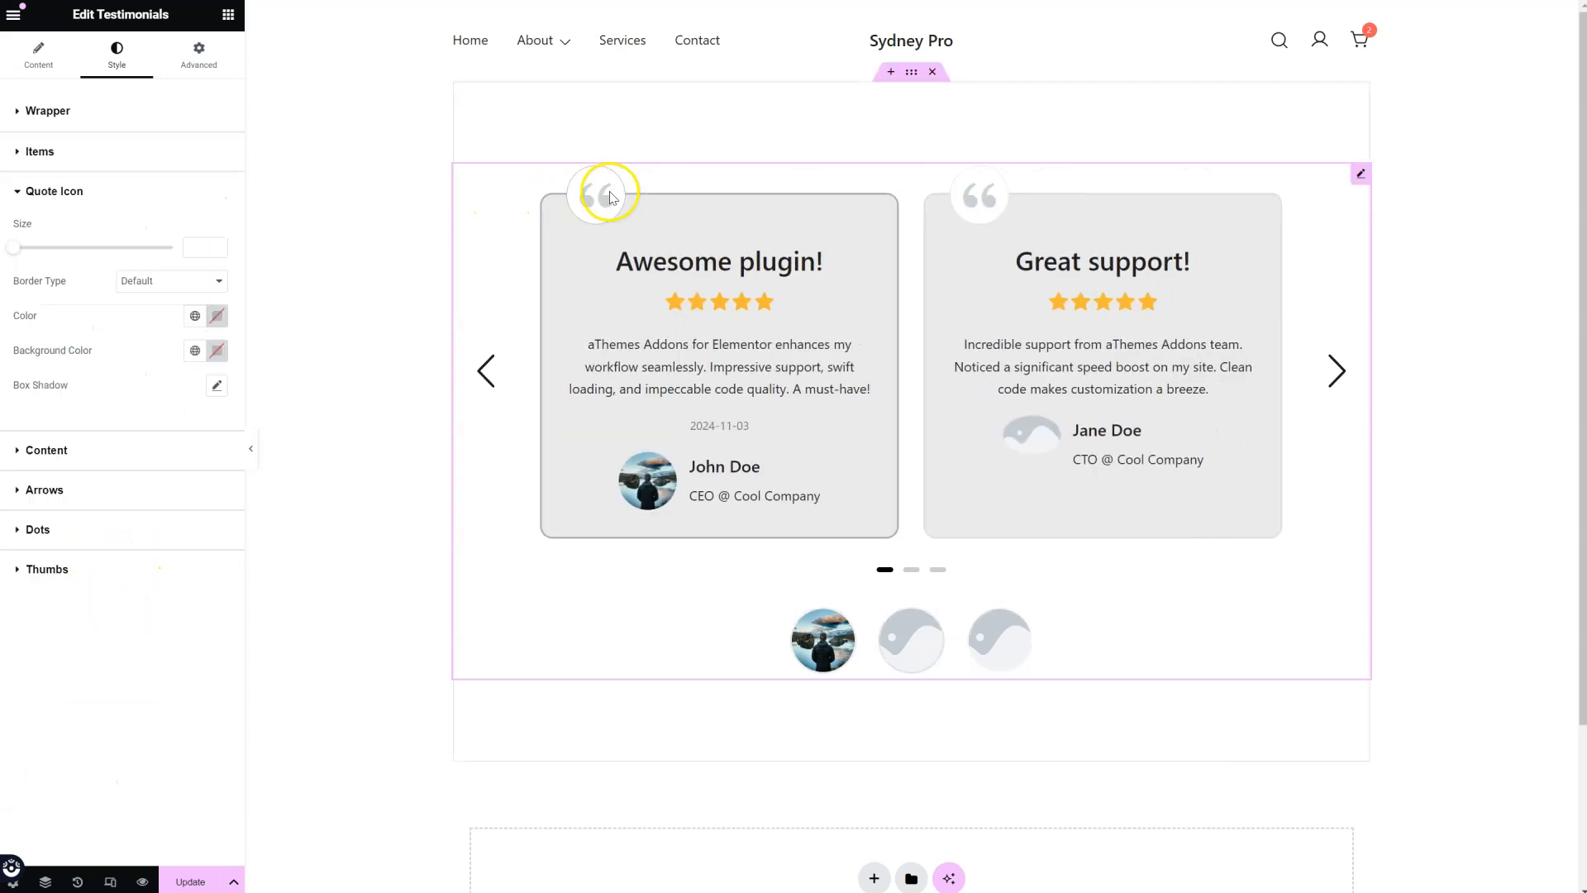
{"action": "left_click_drag", "start_coordinate": [19, 253], "coordinate": [85, 260]}
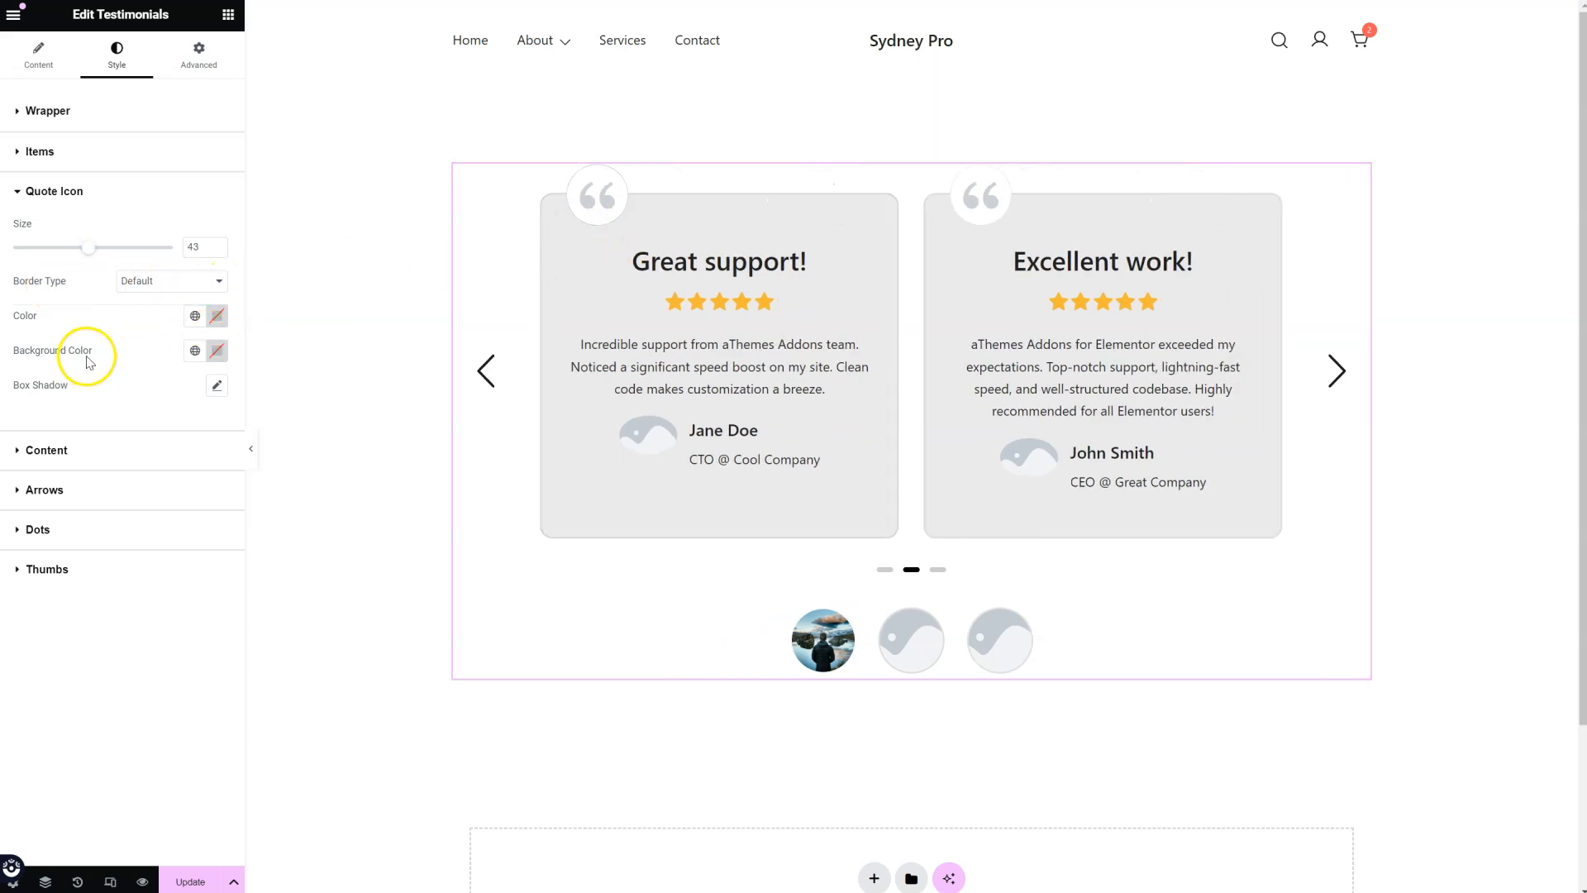
{"action": "left_click", "coordinate": [216, 350]}
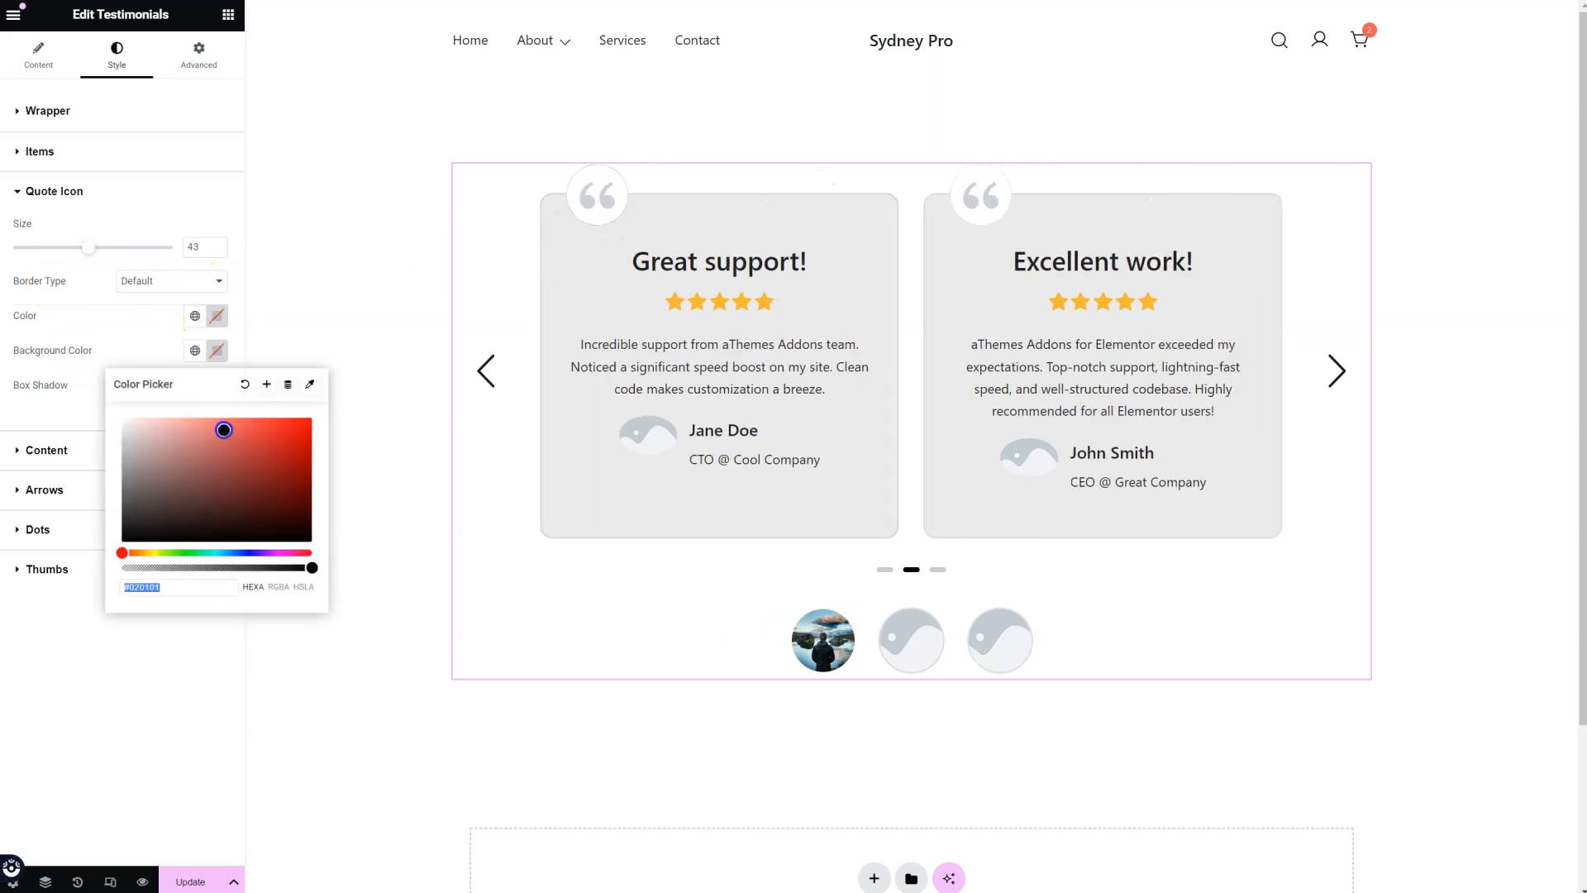
{"action": "left_click", "coordinate": [223, 430]}
- Set the color of the quote icon's symbol to white
{"action": "left_click", "coordinate": [217, 315]}
{"action": "left_click", "coordinate": [191, 405]}
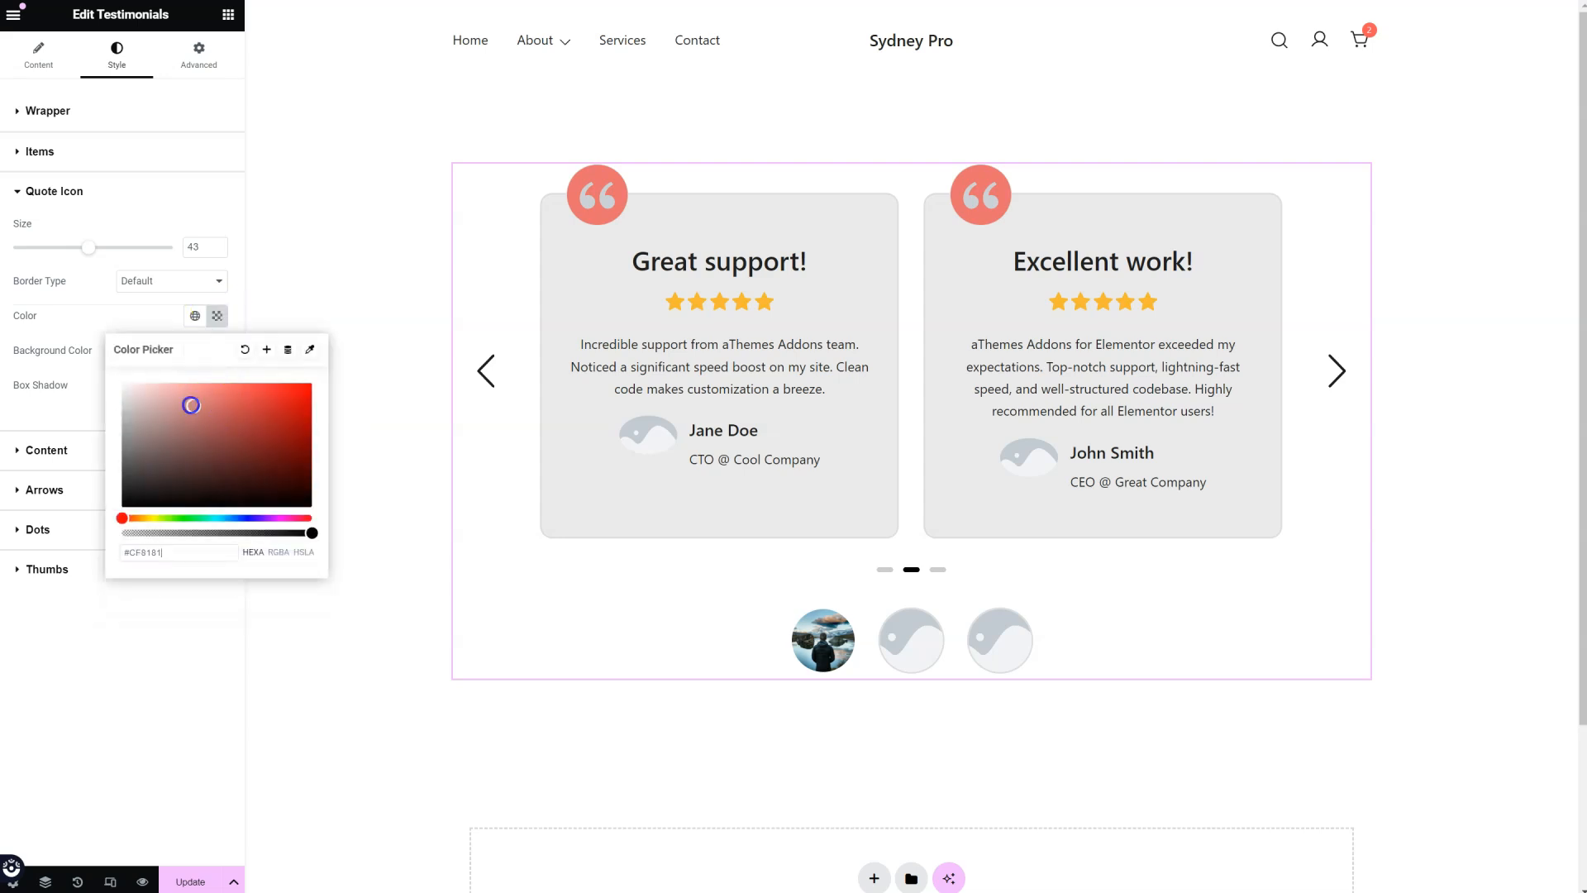
{"action": "left_click", "coordinate": [107, 314]}
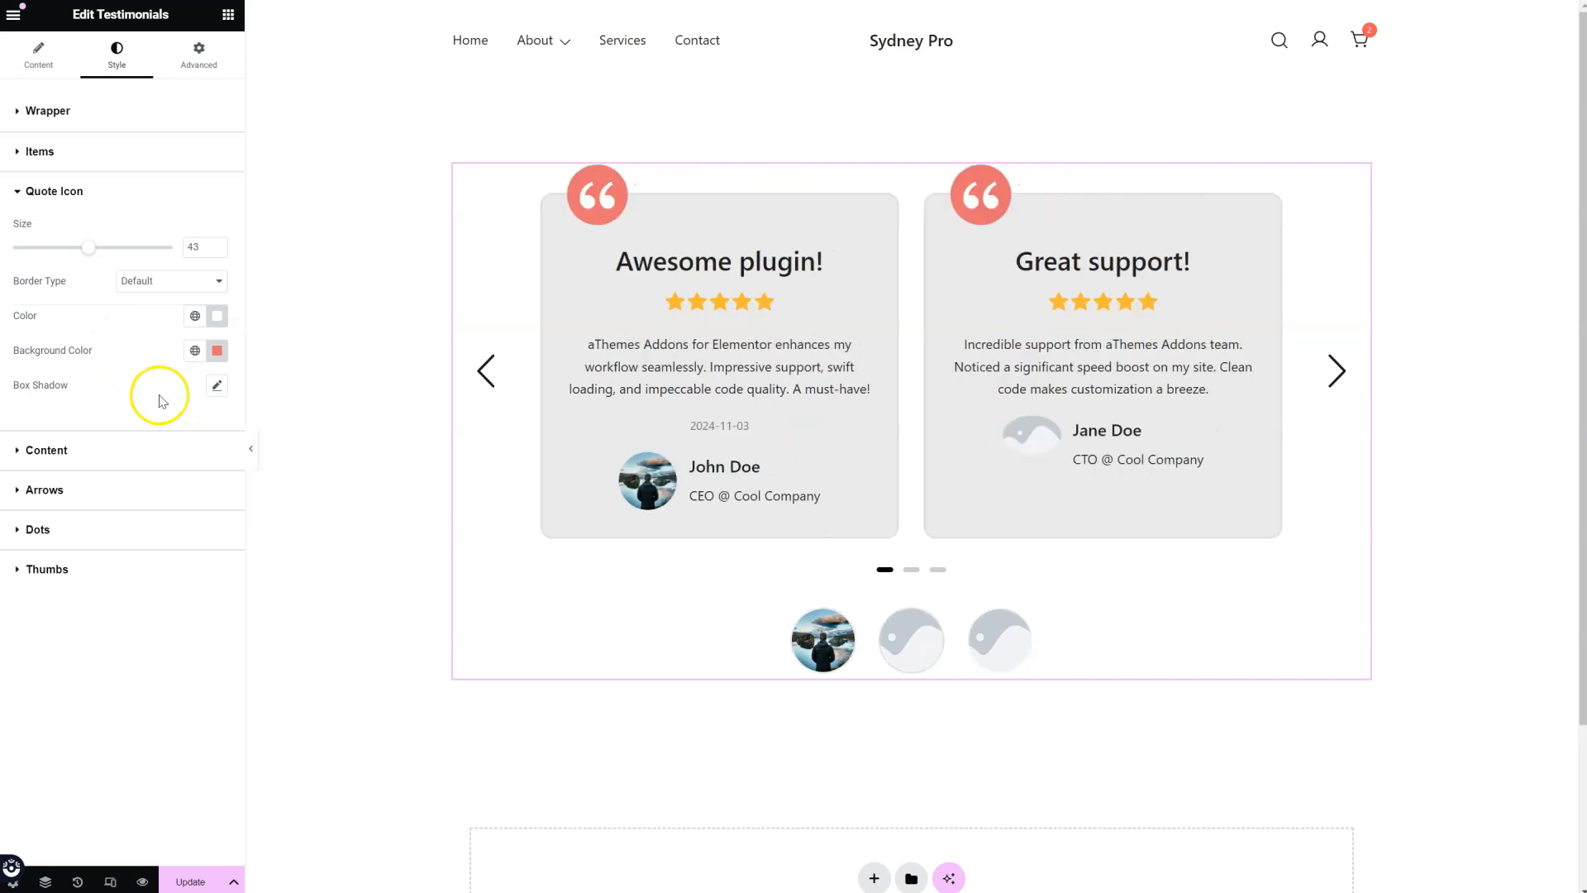
- Set the rating color in the testimonials' content styling to the red #CA4242
{"action": "left_click", "coordinate": [104, 450]}
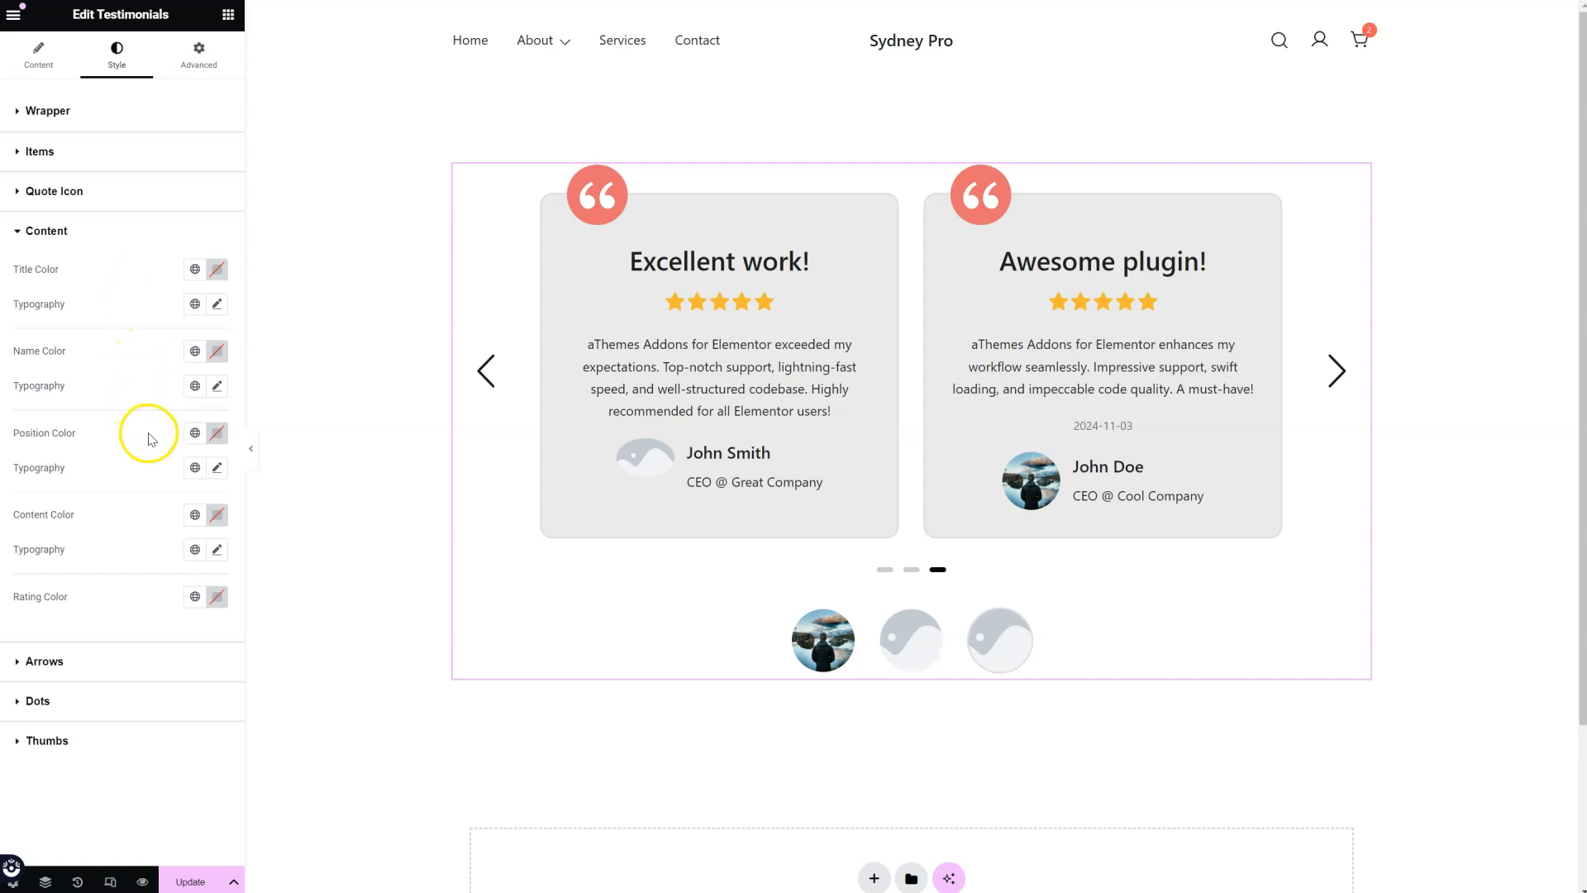
{"action": "left_click", "coordinate": [218, 597]}
{"action": "mouse_move", "coordinate": [237, 673]}
{"action": "left_mouse_down"}
{"action": "mouse_move", "coordinate": [276, 707]}
{"action": "mouse_move", "coordinate": [249, 690]}
{"action": "left_mouse_up"}
{"action": "left_click", "coordinate": [138, 514]}
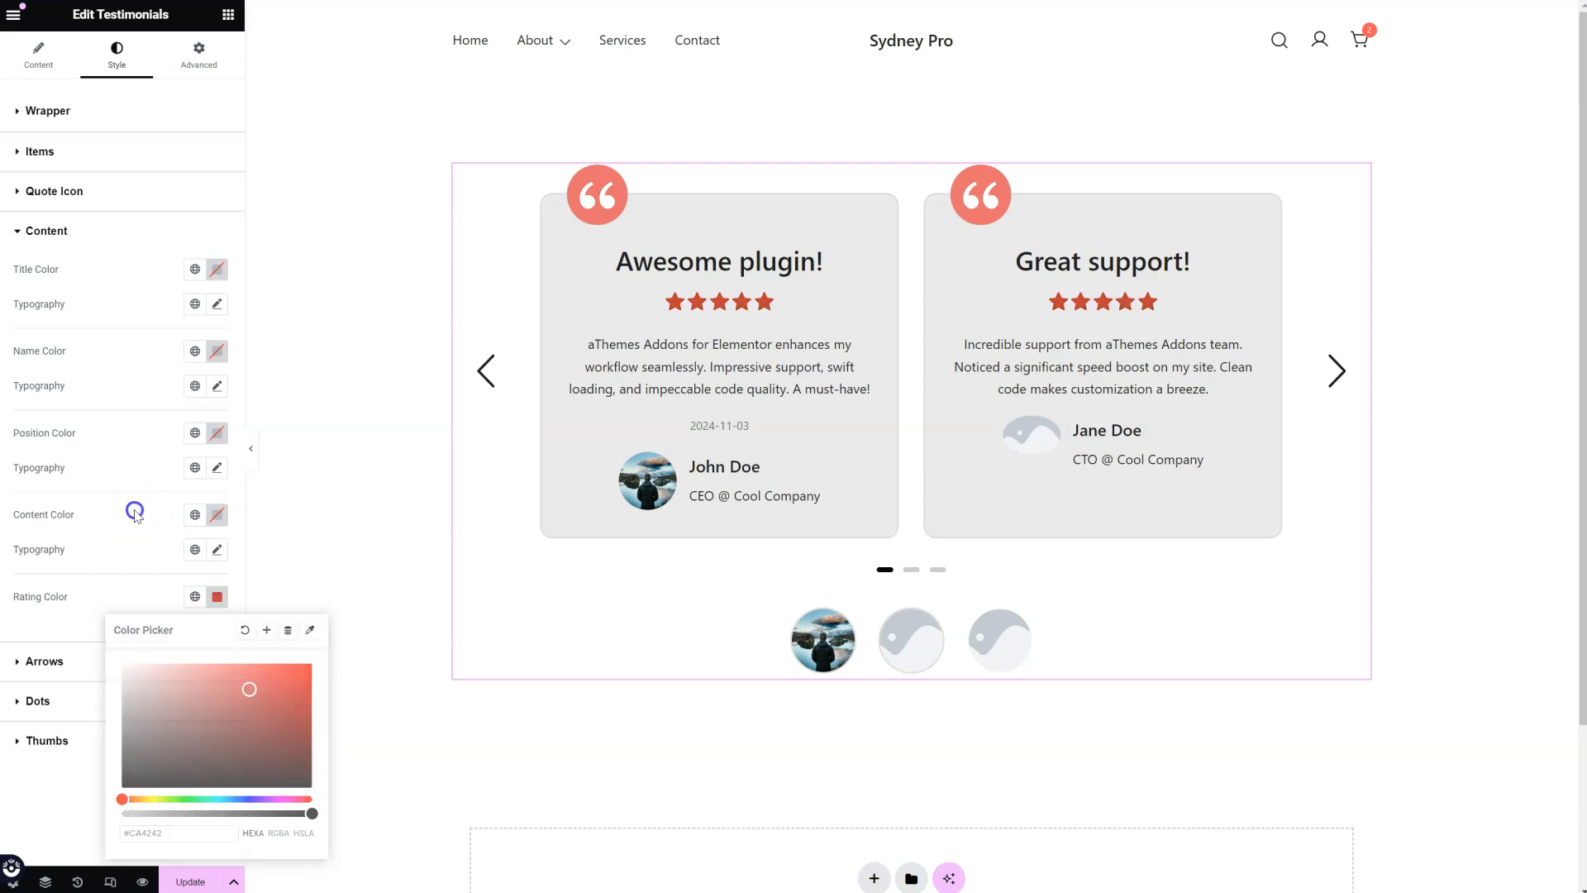
- Set the testimonial title typography to a size of 26 px and the Akaya Kanadaka font family
{"action": "left_click", "coordinate": [216, 305]}
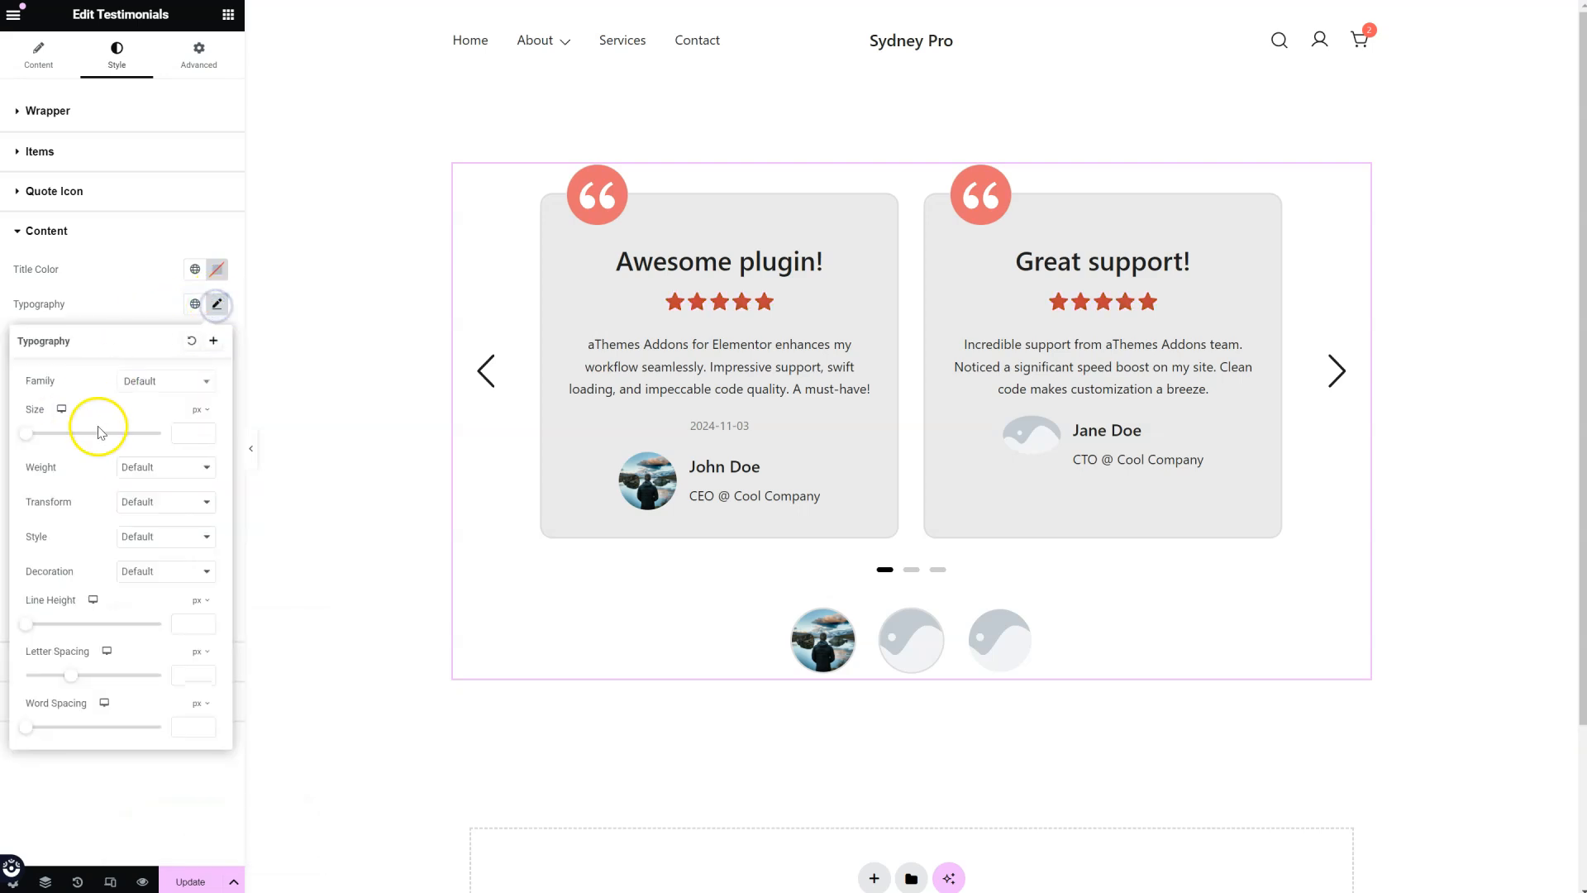
{"action": "left_click_drag", "start_coordinate": [30, 438], "coordinate": [48, 437]}
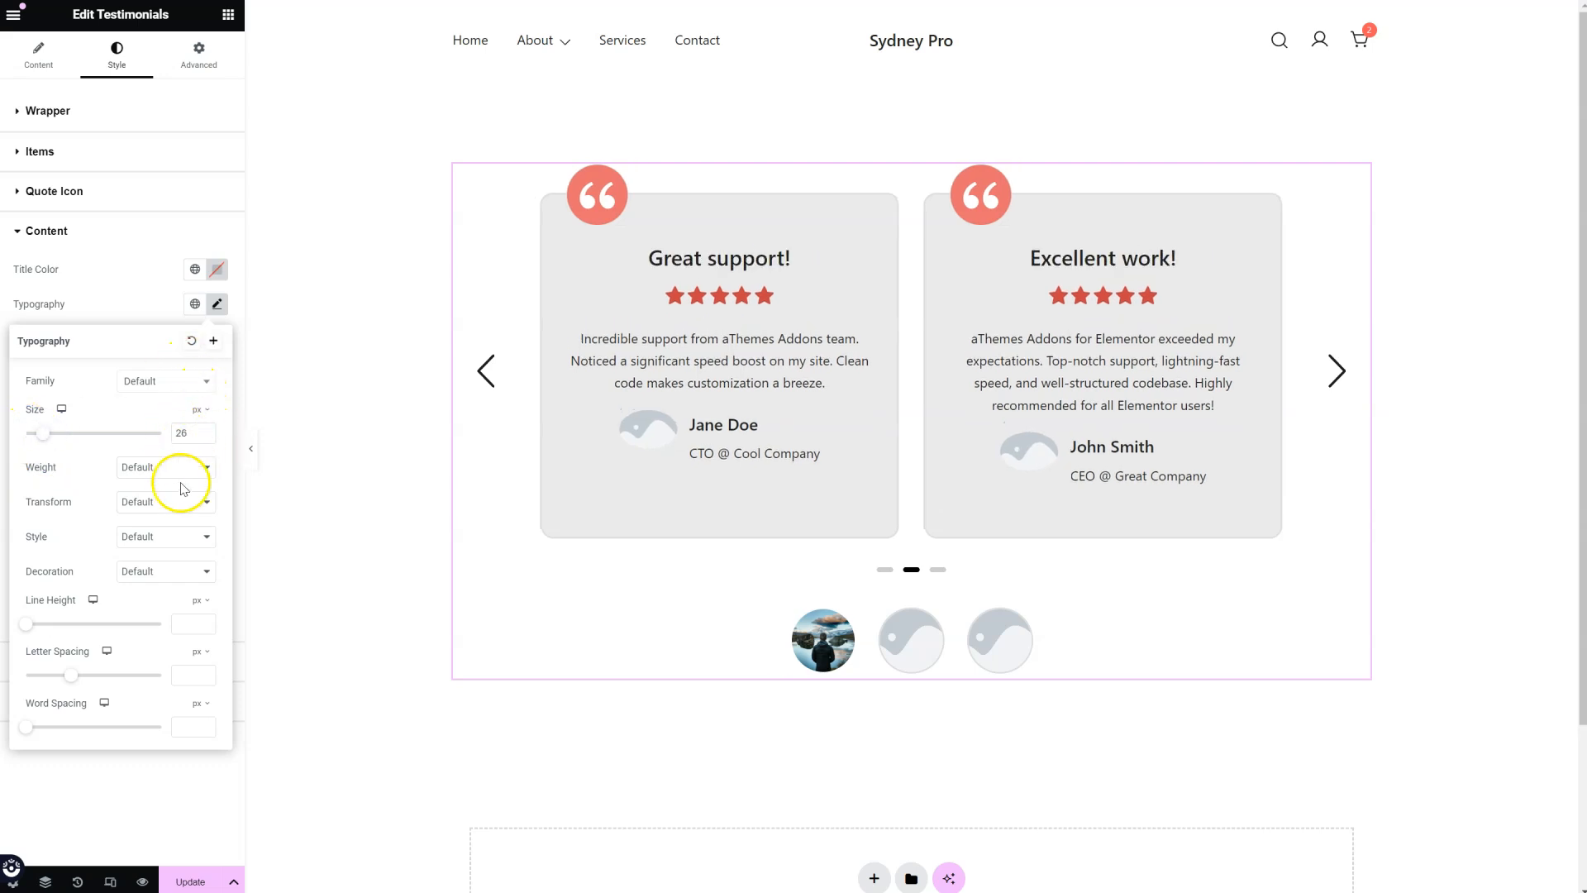
{"action": "left_click", "coordinate": [178, 384]}
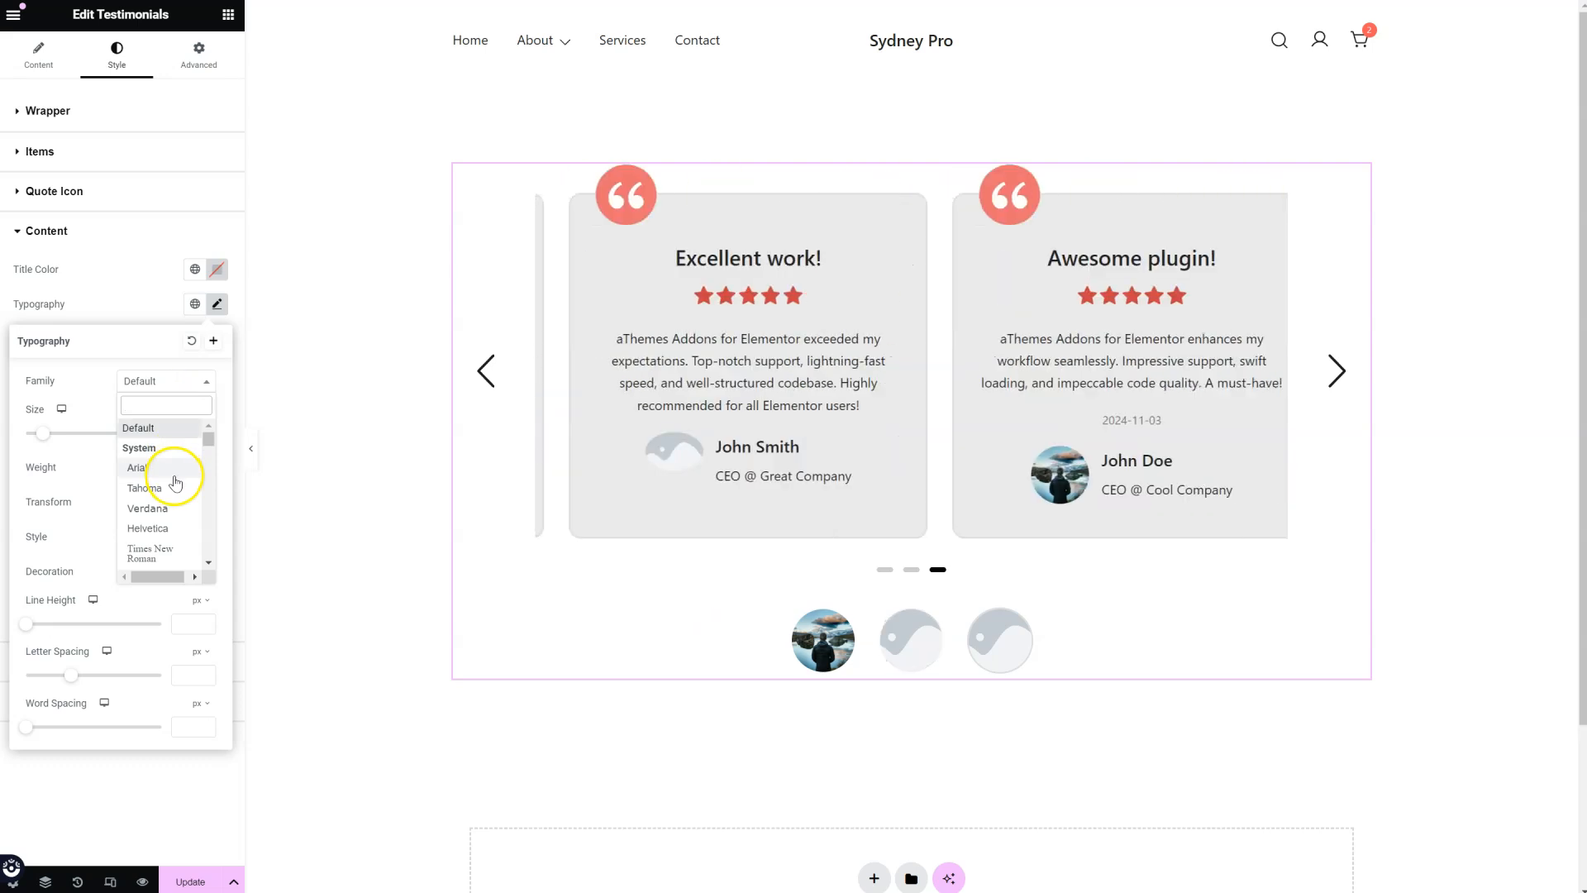
{"action": "scroll", "coordinate": [170, 488], "scroll_direction": "down", "scroll_amount": 5}
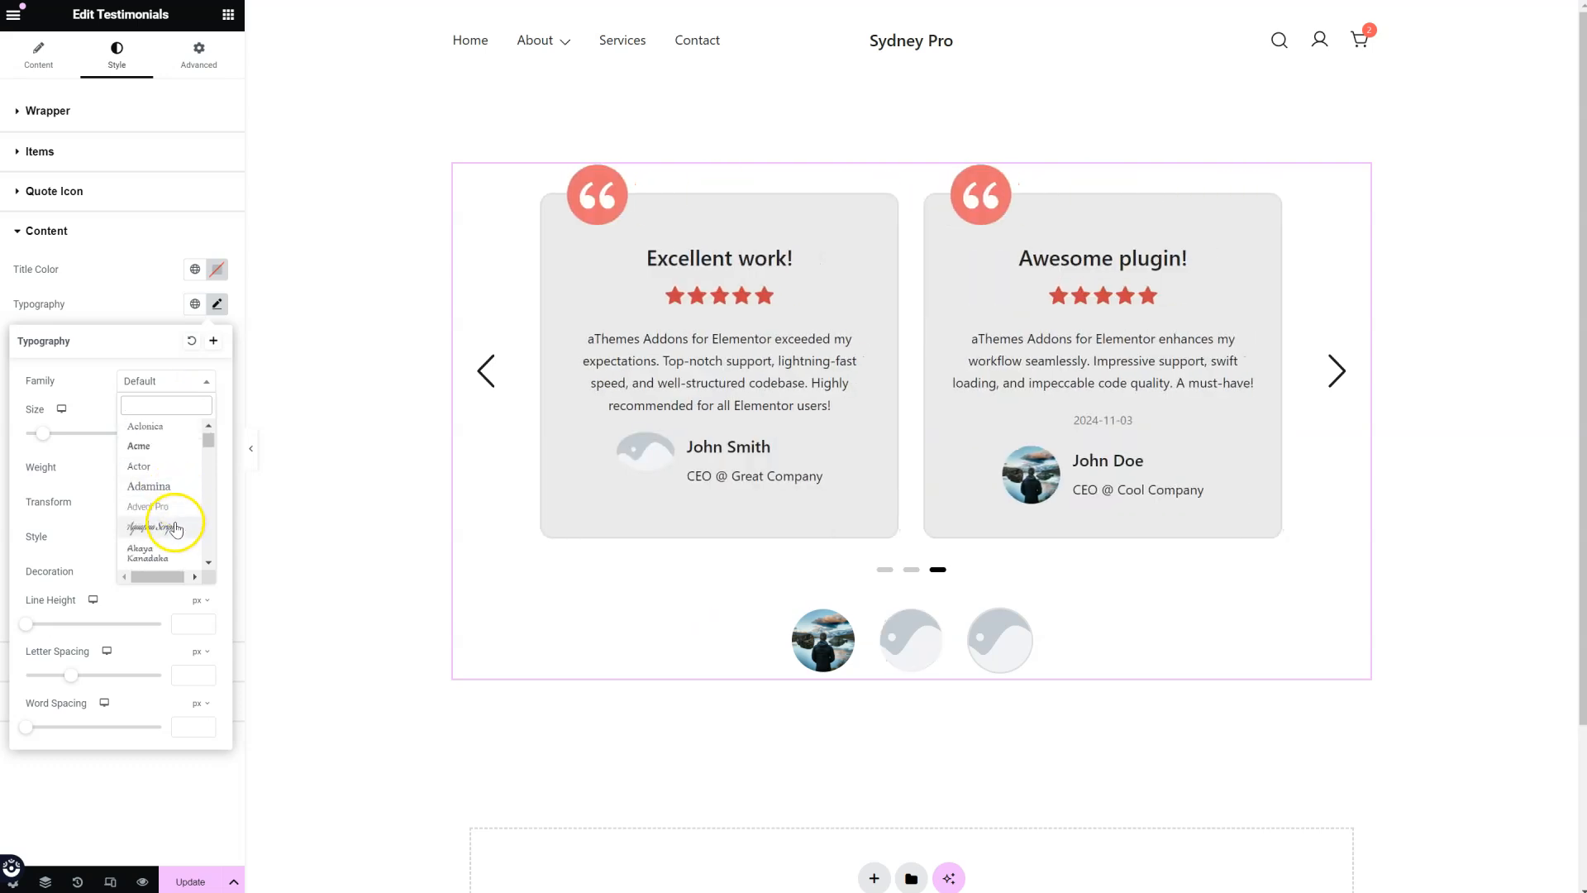
{"action": "left_click", "coordinate": [166, 546]}
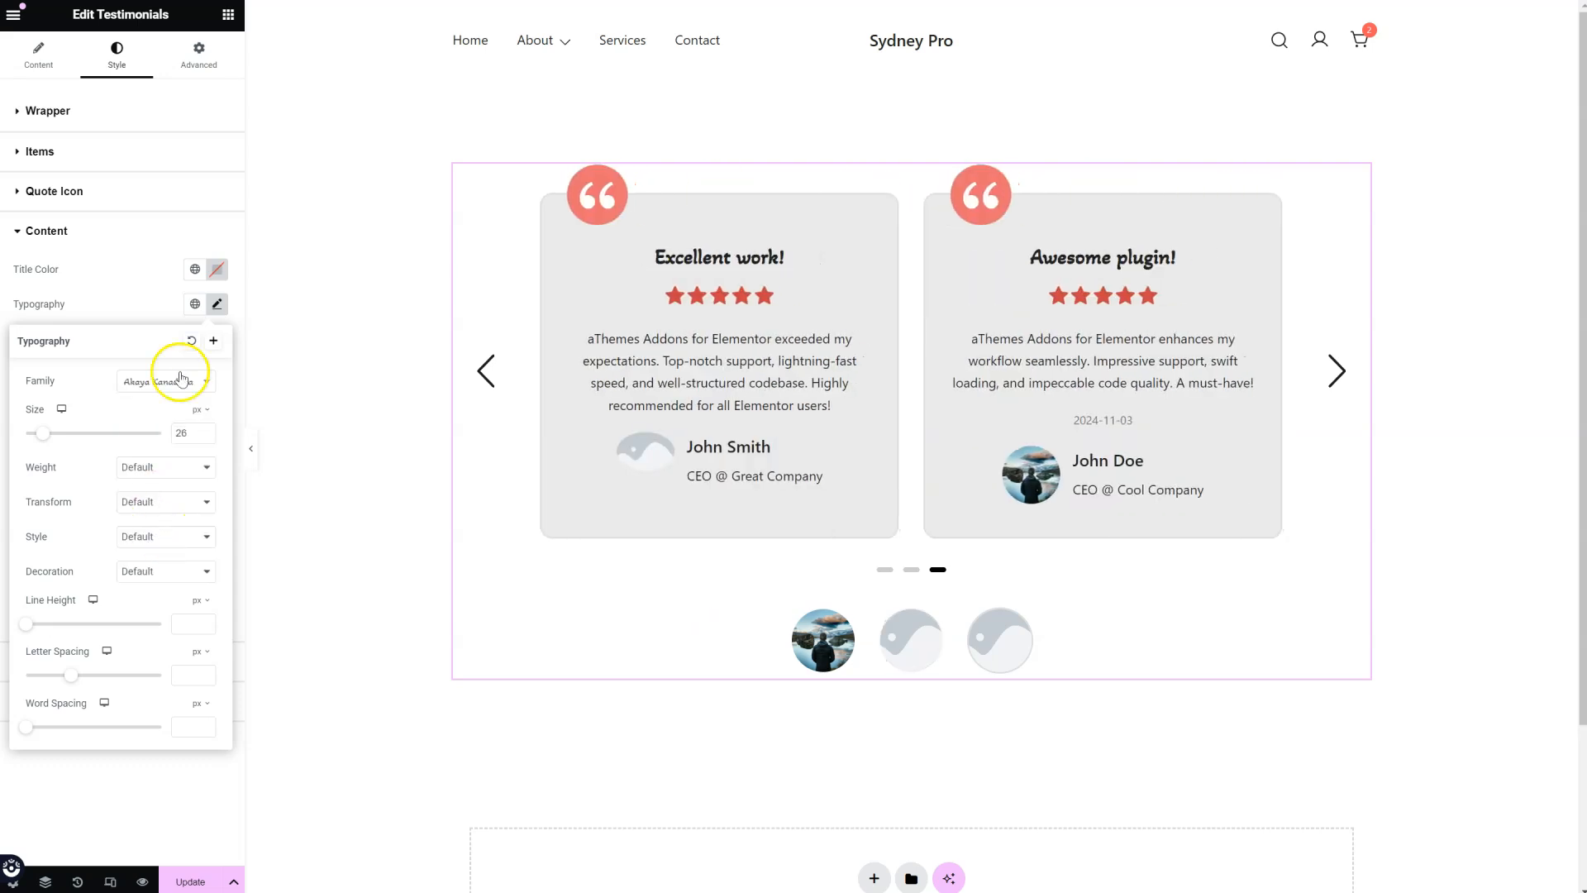
{"action": "left_click", "coordinate": [151, 308]}
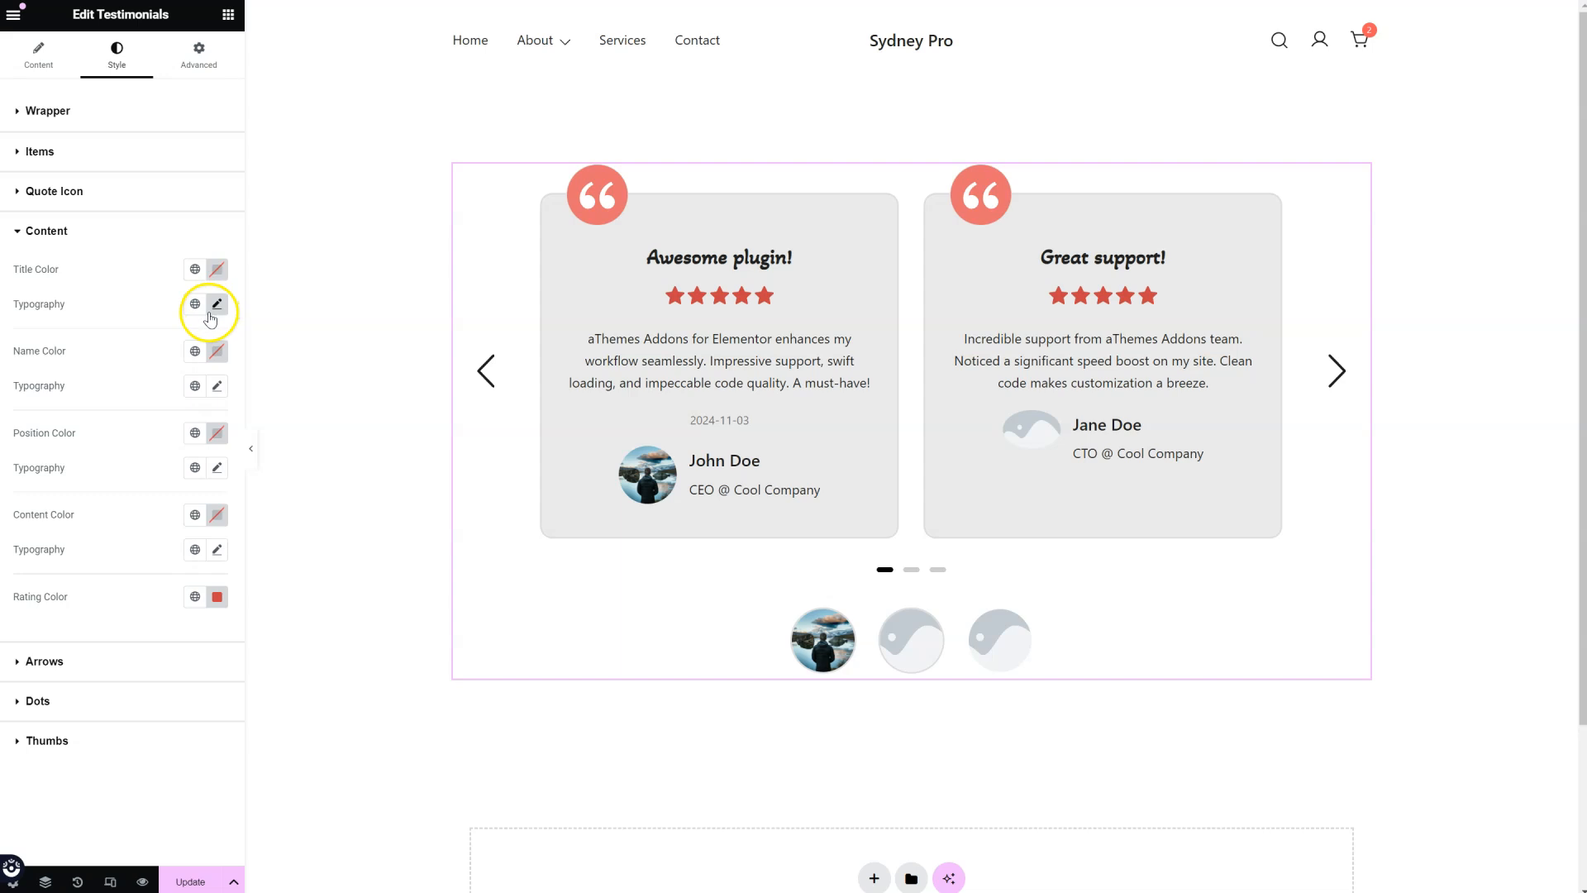
- Style the carousel dots with a height of 10, width of 20, spacing of 9 and border radius of 0
{"action": "left_click", "coordinate": [86, 661]}
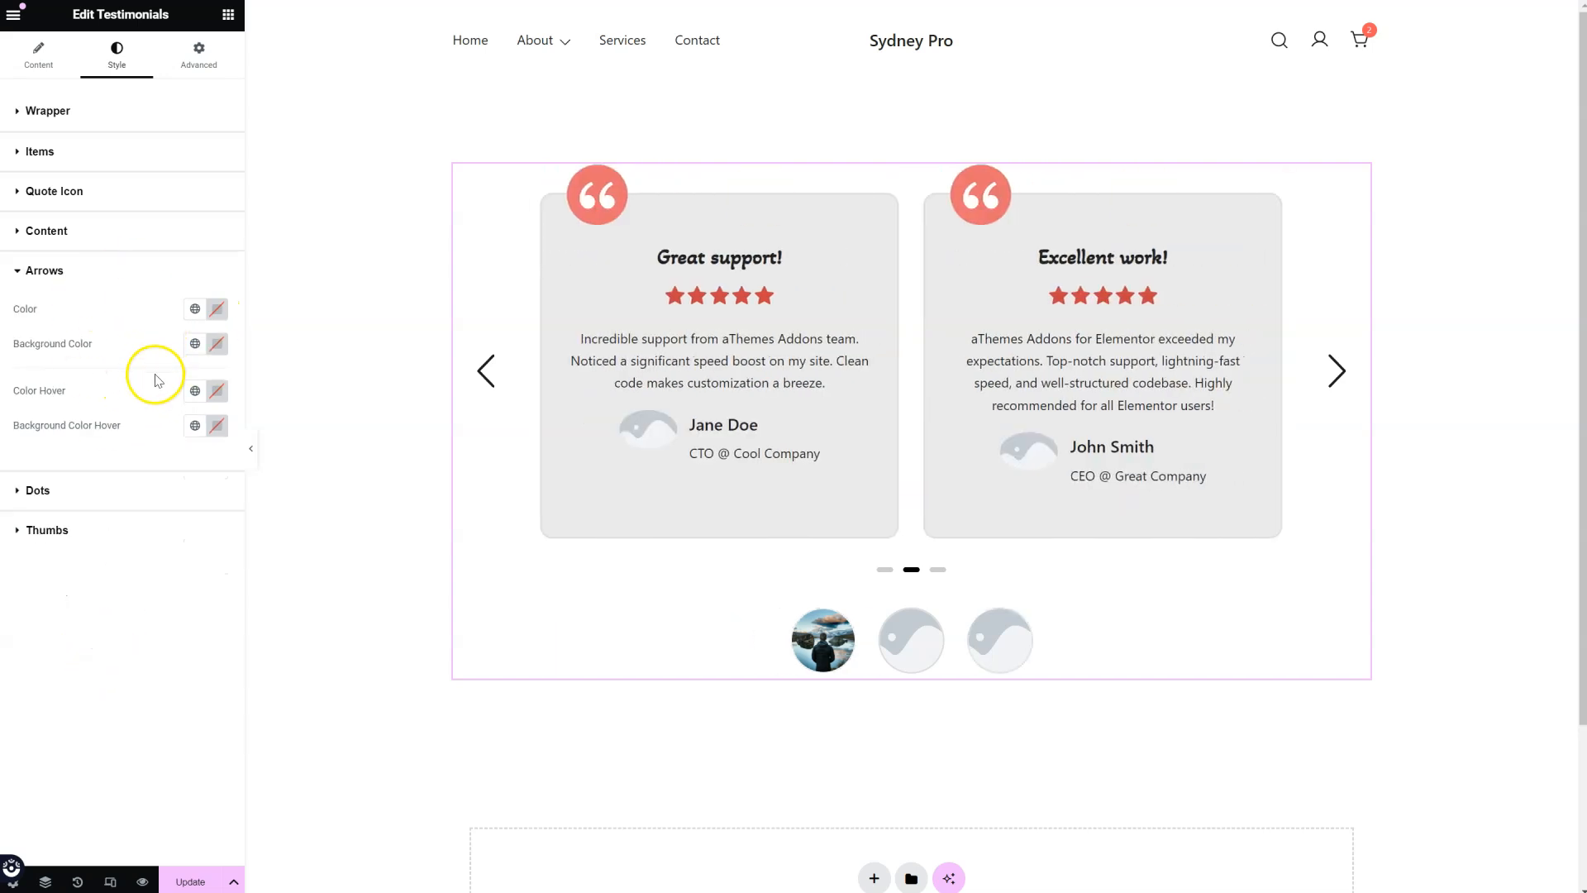
{"action": "left_click", "coordinate": [64, 491]}
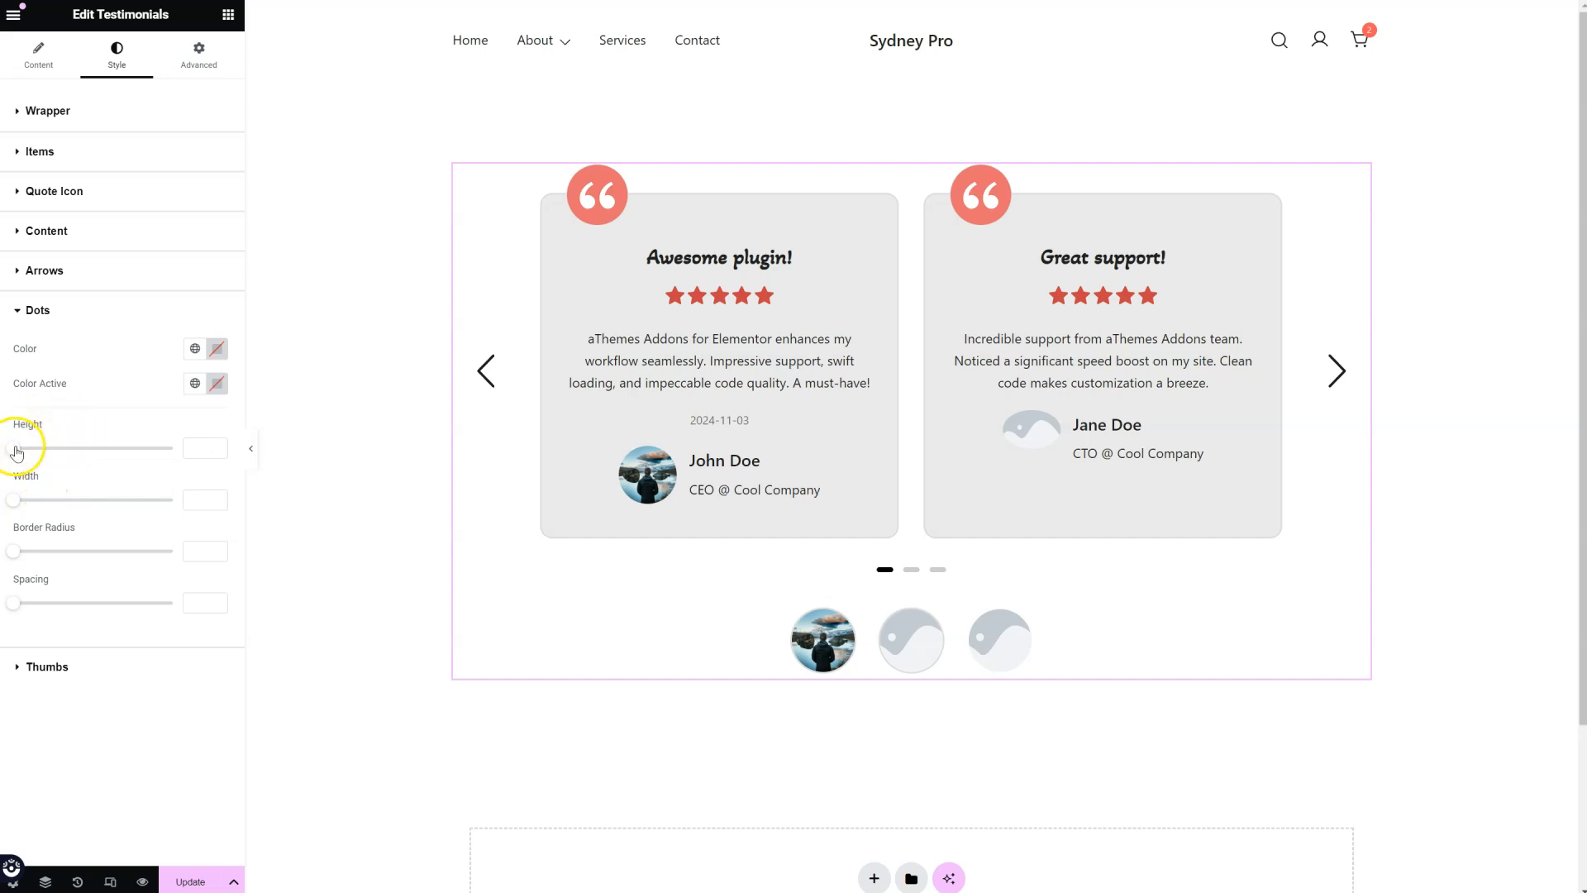
{"action": "left_click_drag", "start_coordinate": [36, 453], "coordinate": [45, 451]}
{"action": "left_click", "coordinate": [16, 506]}
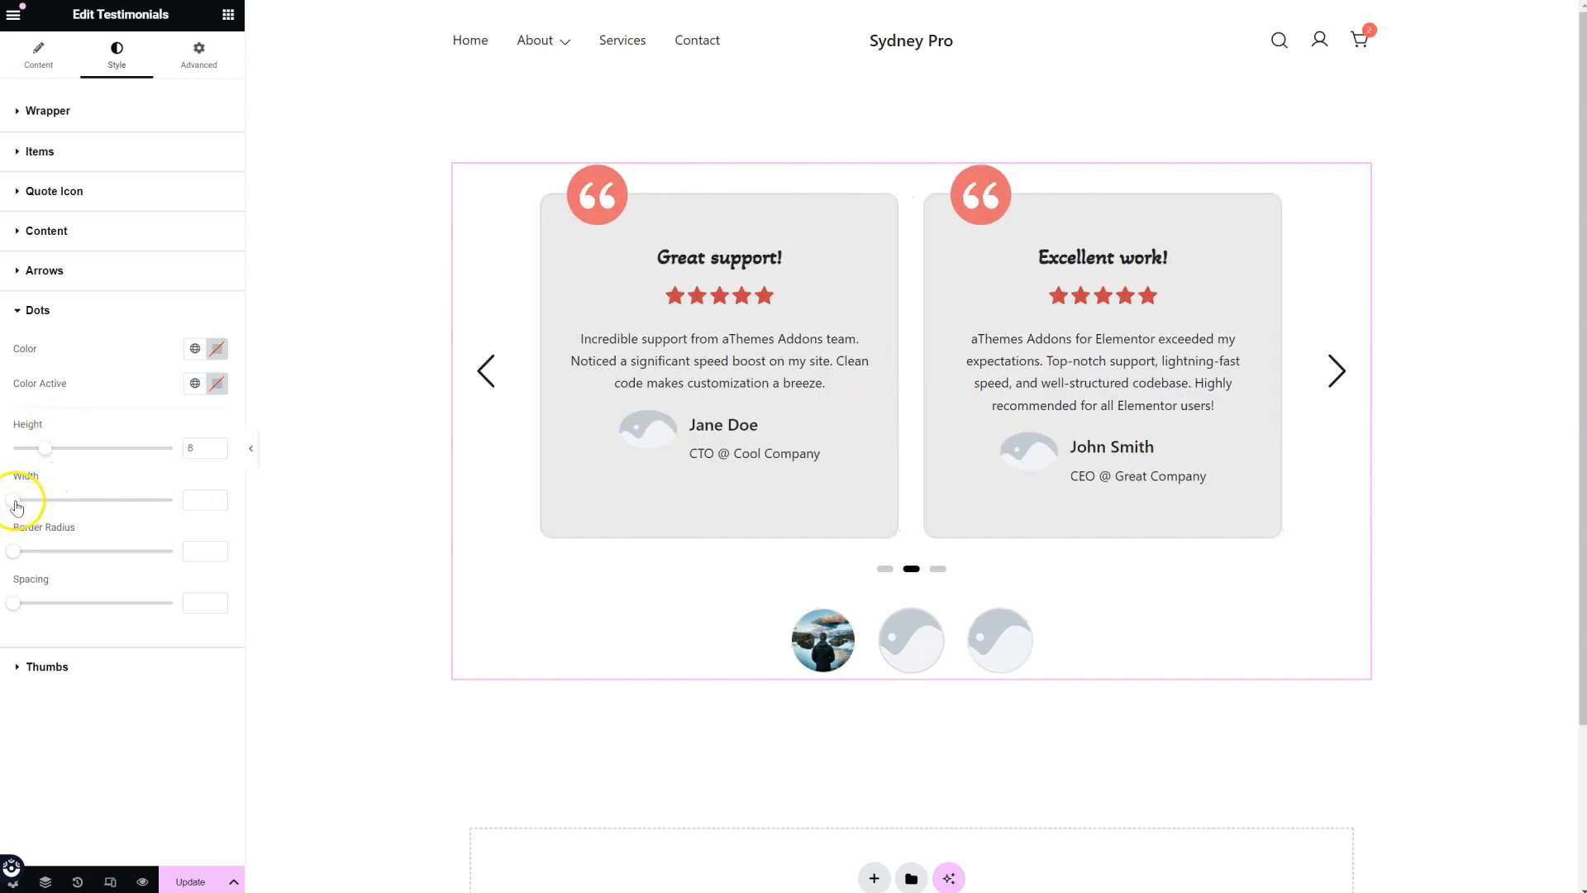
{"action": "left_click", "coordinate": [64, 448]}
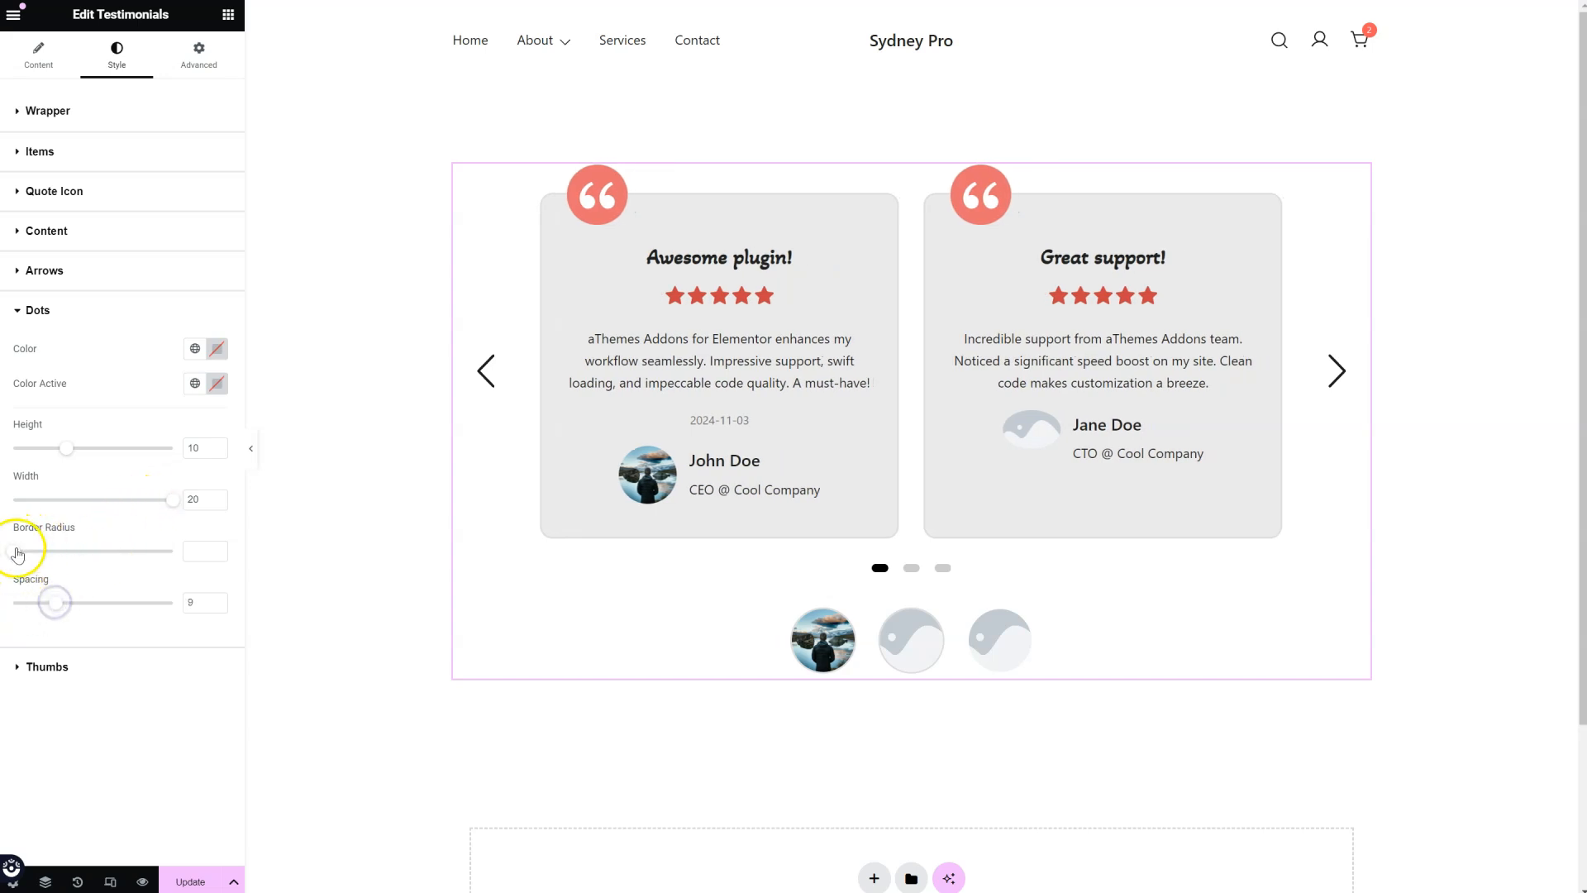
{"action": "left_click_drag", "start_coordinate": [84, 551], "coordinate": [13, 552]}
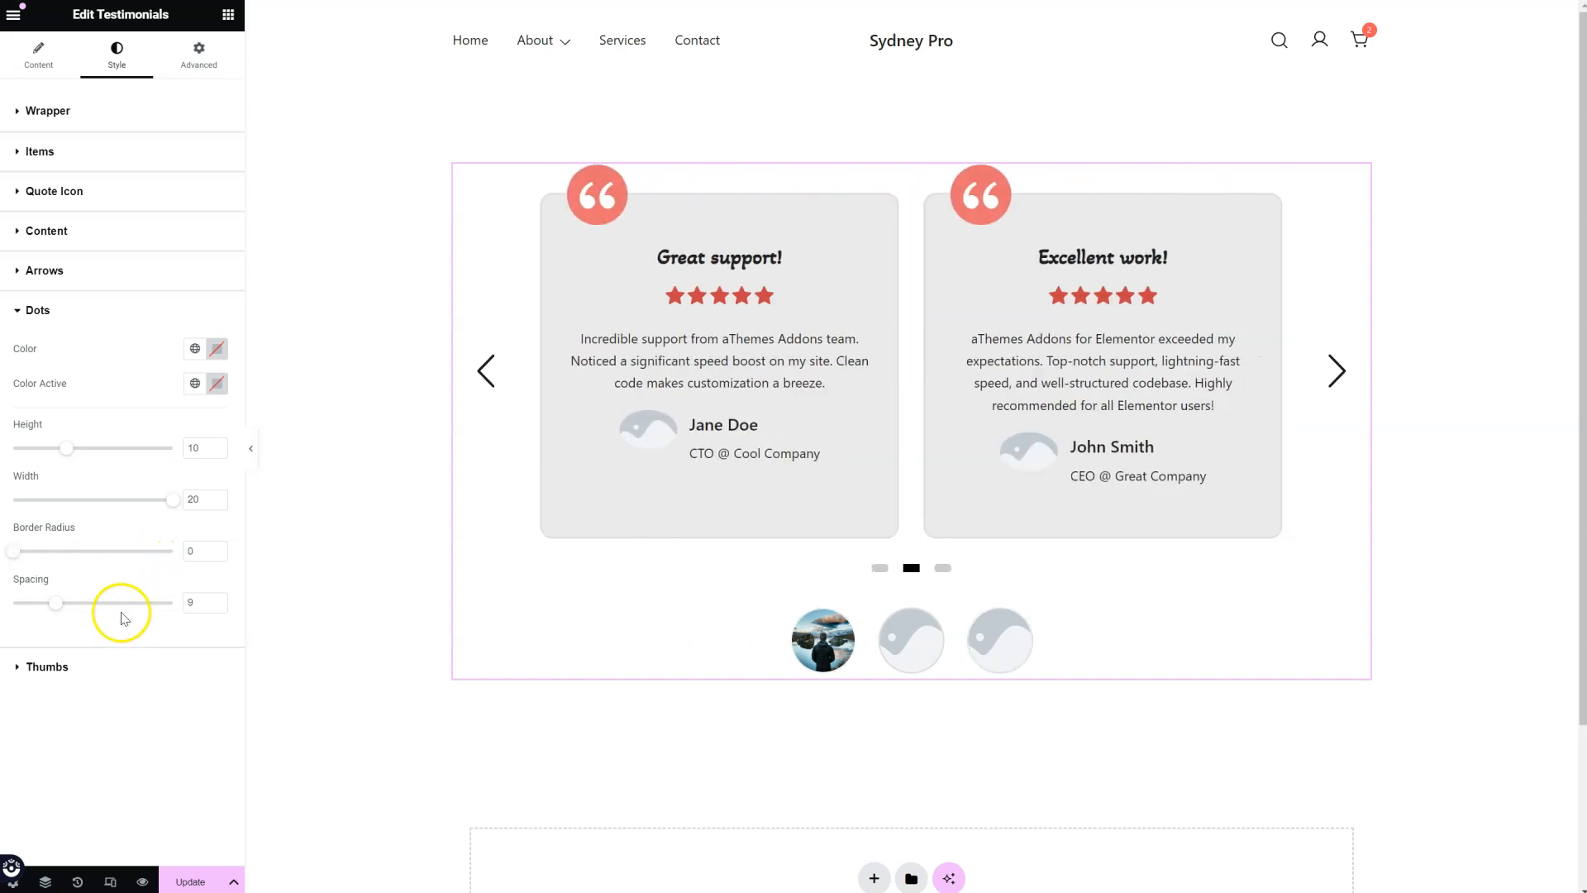
- Set the thumbs' spacing to 18, max width to 42, height to 111, width to 135 and border radius to 0 on all sides
{"action": "left_click", "coordinate": [73, 666]}
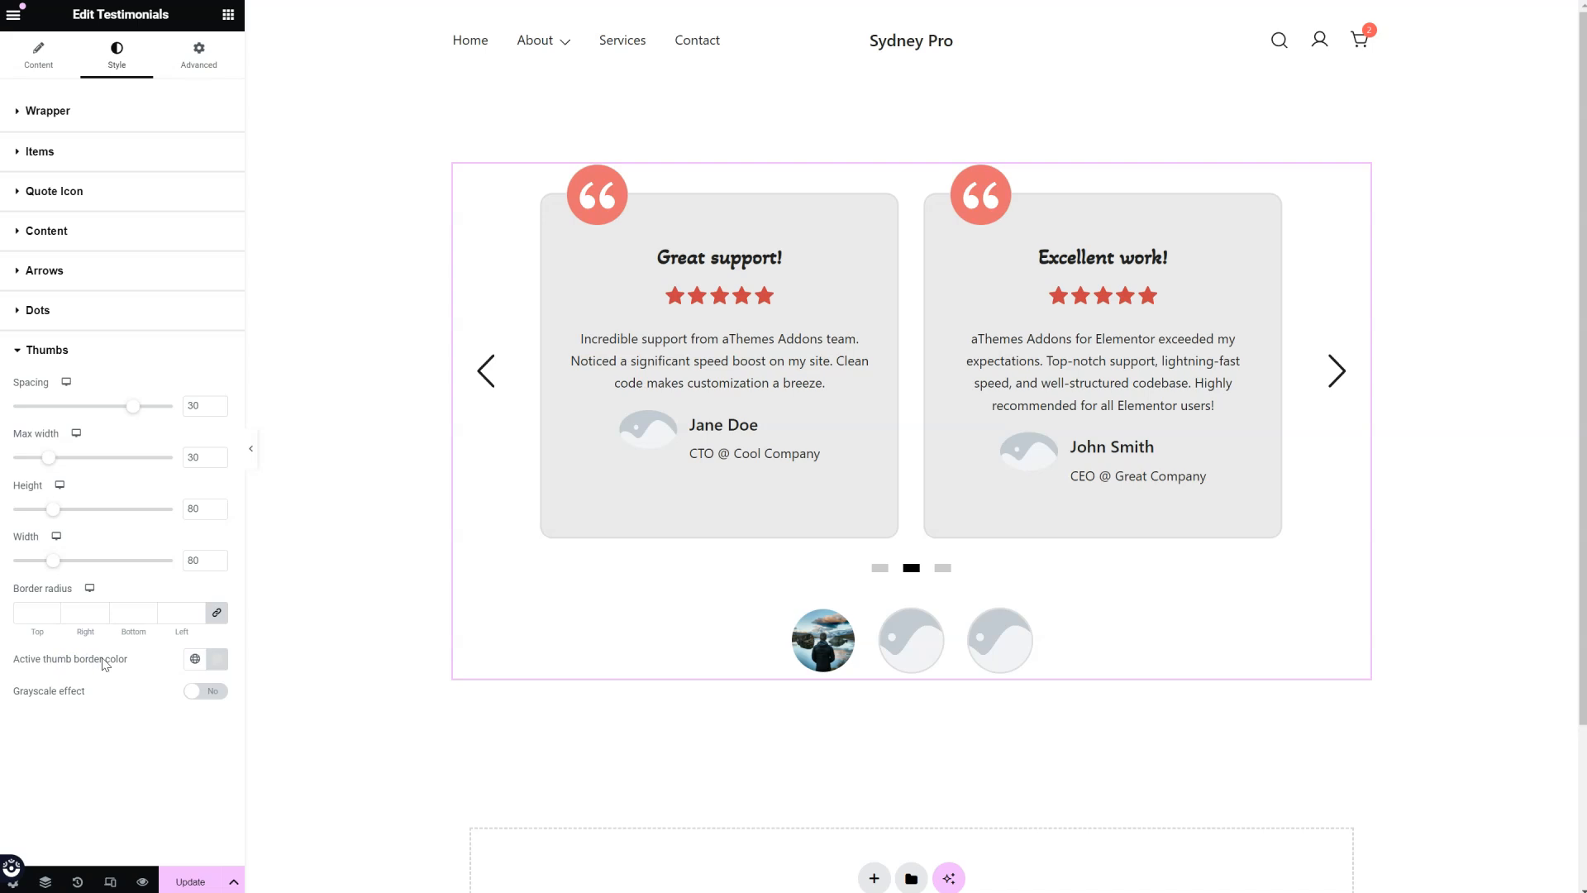
{"action": "mouse_move", "coordinate": [133, 406]}
{"action": "left_mouse_down"}
{"action": "mouse_move", "coordinate": [82, 414]}
{"action": "mouse_move", "coordinate": [139, 417]}
{"action": "mouse_move", "coordinate": [92, 411]}
{"action": "mouse_move", "coordinate": [135, 412]}
{"action": "mouse_move", "coordinate": [102, 411]}
{"action": "mouse_move", "coordinate": [116, 410]}
{"action": "left_mouse_up"}
{"action": "left_click_drag", "start_coordinate": [63, 460], "coordinate": [84, 508]}
{"action": "left_click_drag", "start_coordinate": [51, 566], "coordinate": [106, 556]}
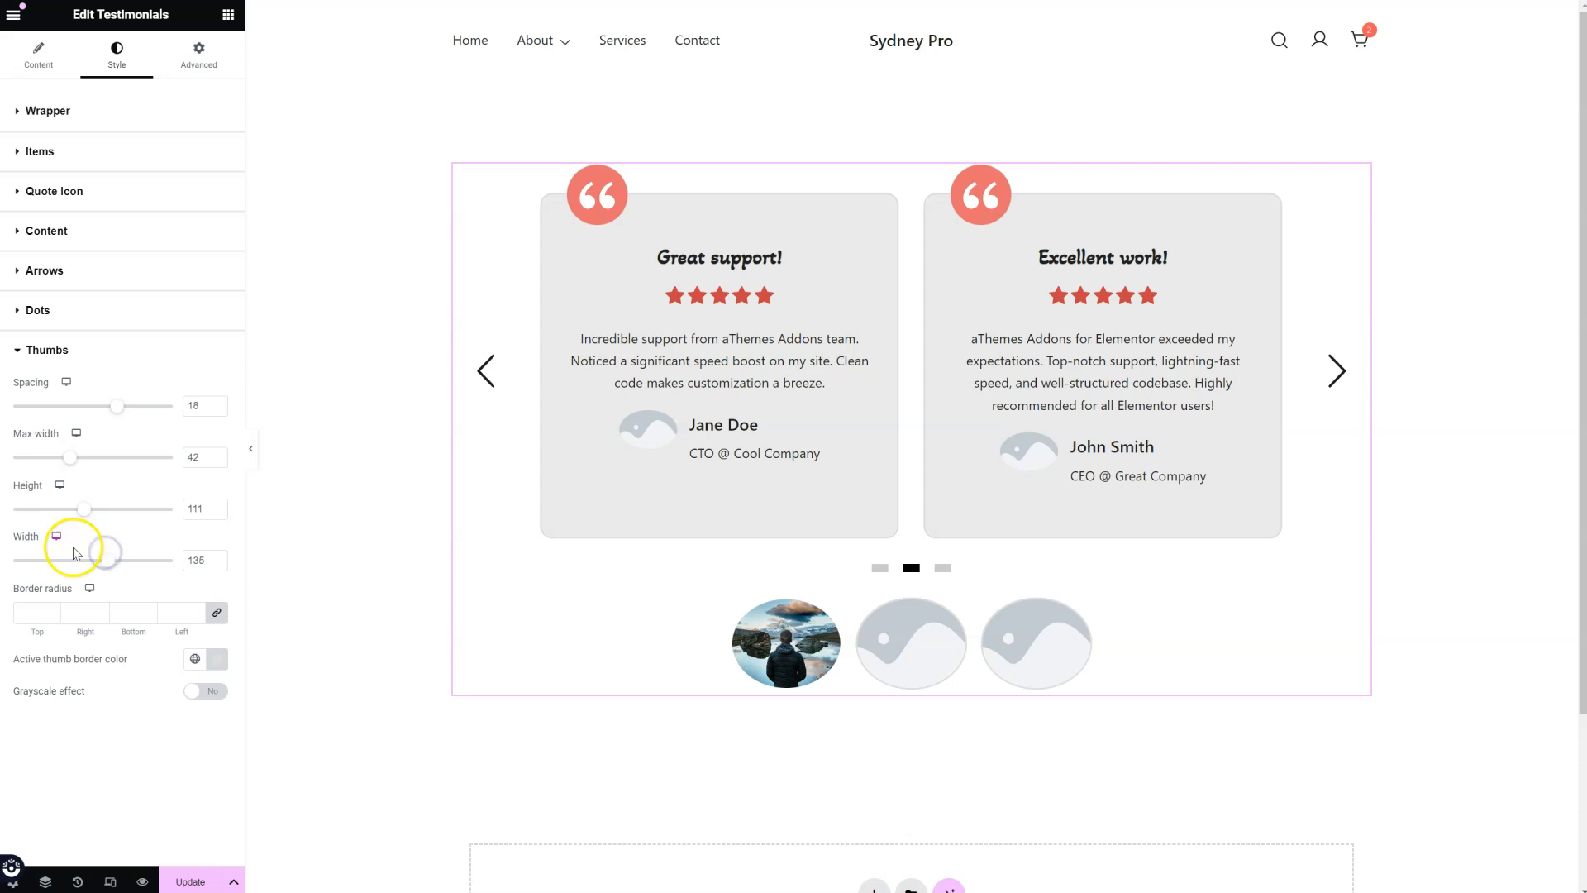
{"action": "left_click", "coordinate": [33, 615]}
{"action": "type", "text": "0"}
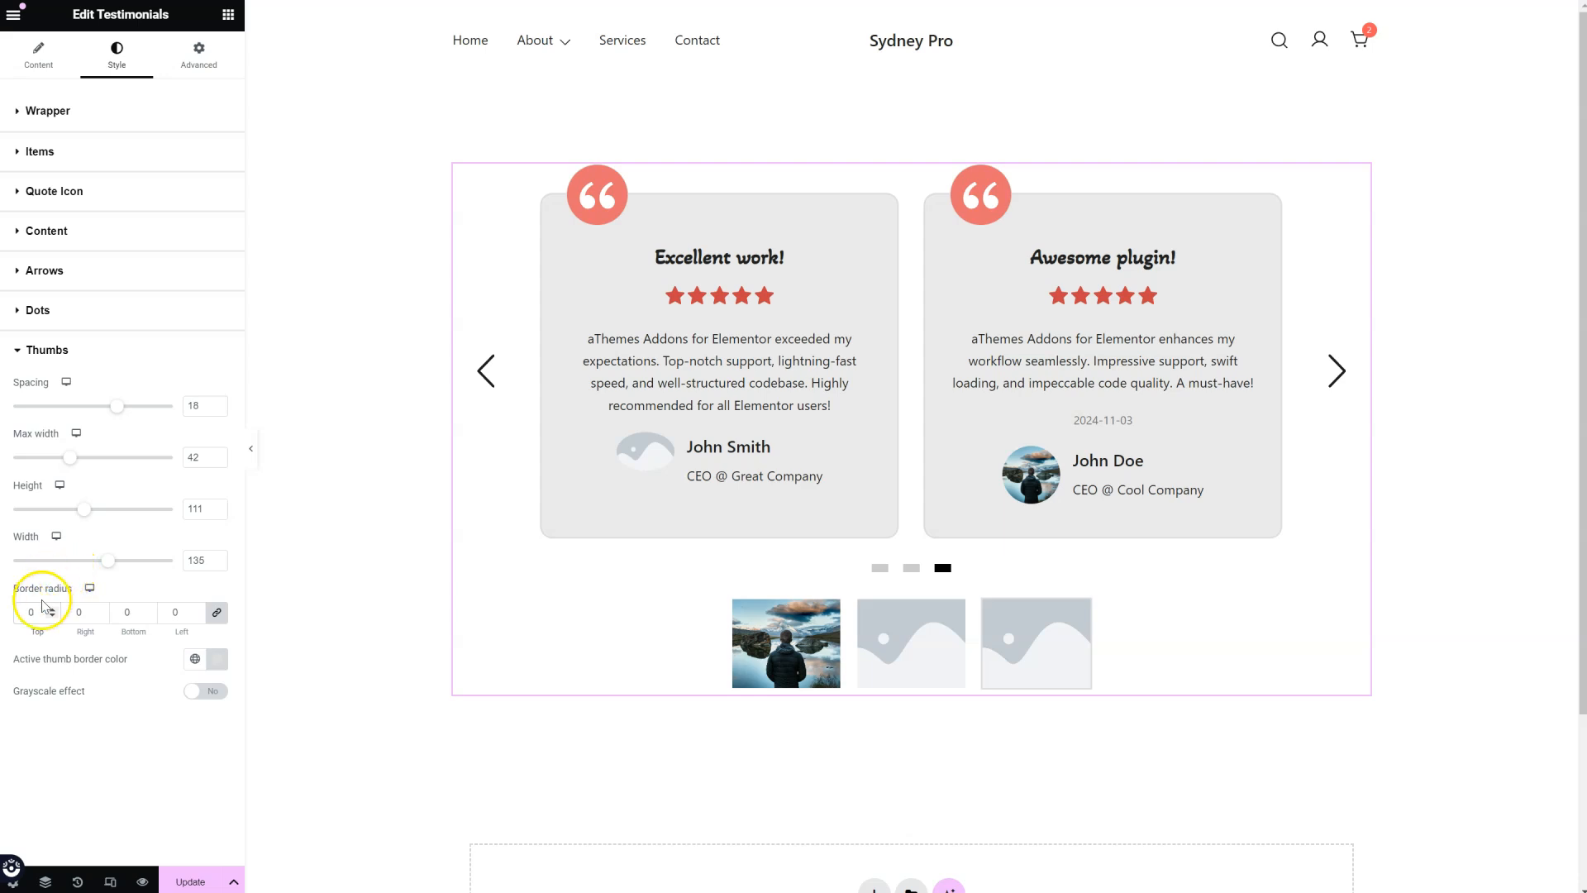
- Enable the grayscale effect for the thumbs and preview it by switching to the first thumbnail
{"action": "left_click", "coordinate": [199, 692]}
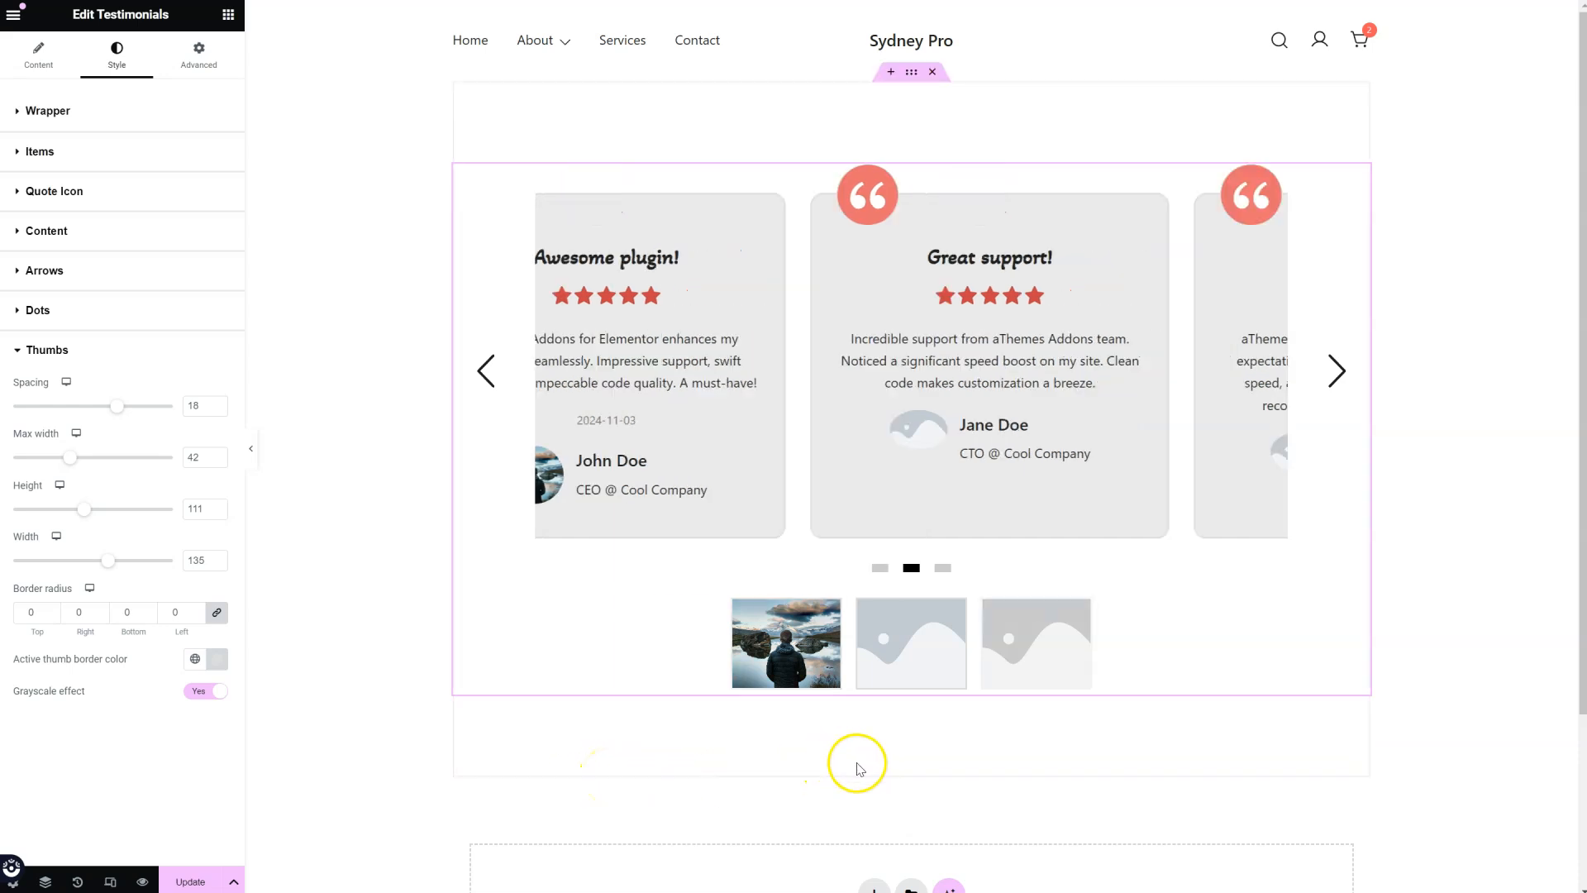
{"action": "left_click", "coordinate": [785, 631]}
{"action": "left_click", "coordinate": [799, 666]}
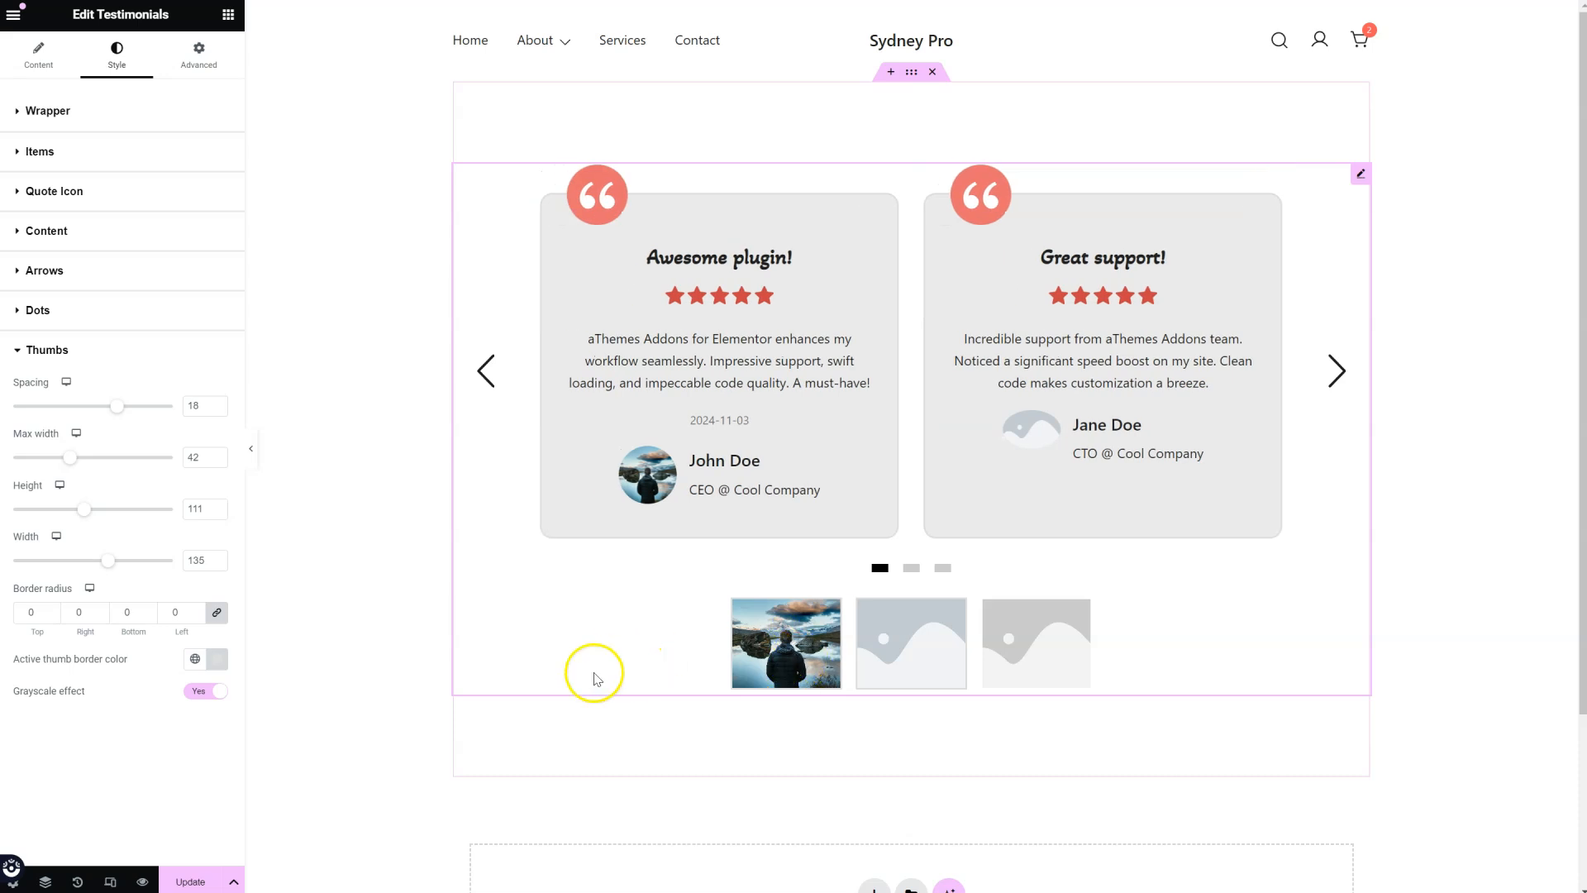